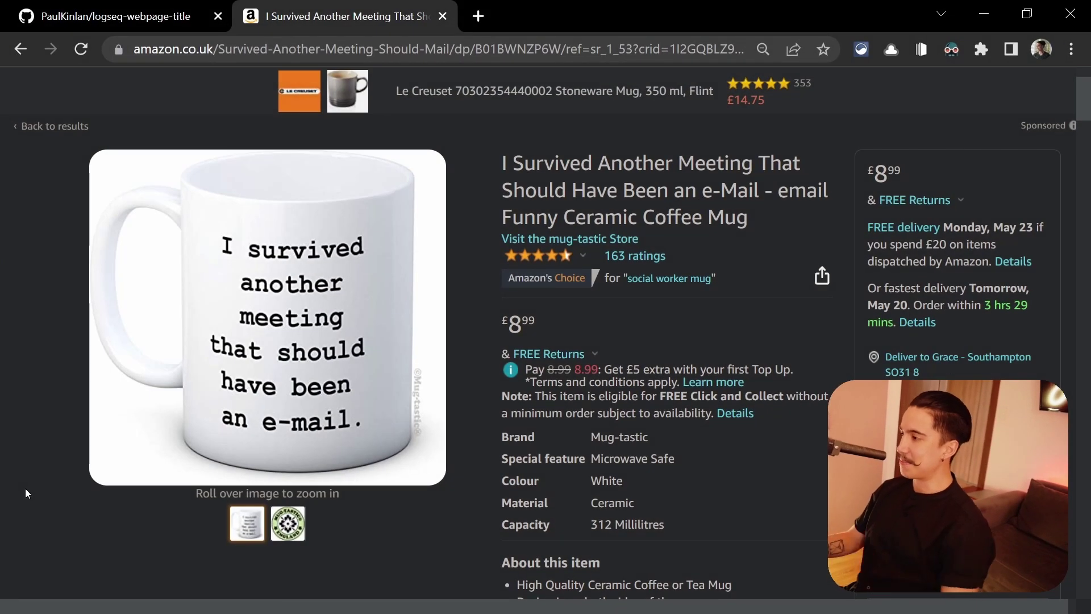
Step: Select the entire Amazon mug product URL in Chrome's address bar
{"action": "triple_click", "coordinate": [304, 56]}
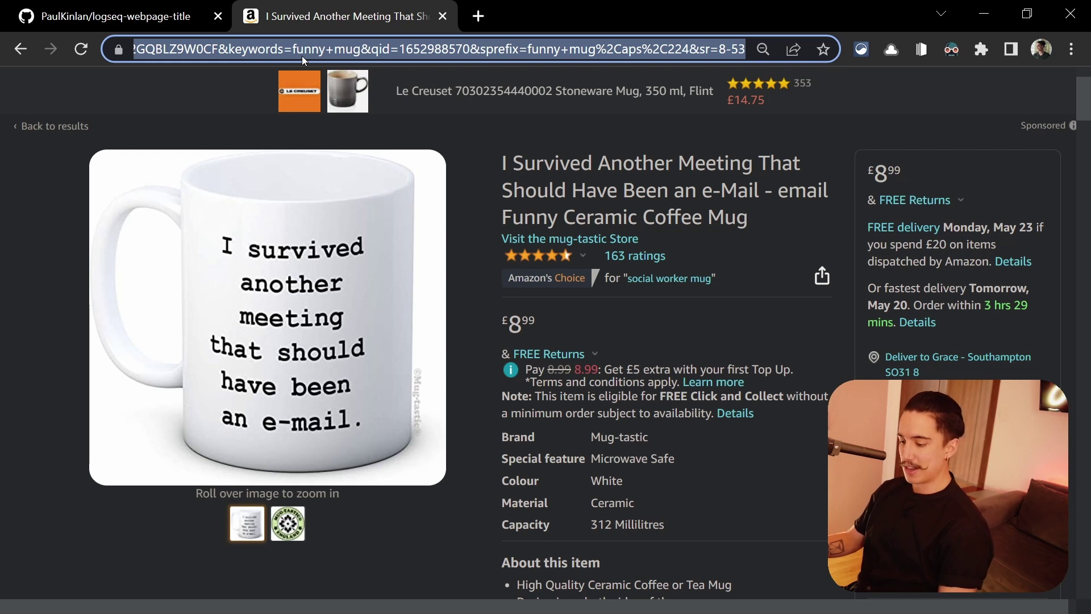
Step: Paste the Amazon mug URL into a new indented child block under Demo
{"action": "key", "text": "ctrl+c"}
{"action": "key", "text": "alt+Tab"}
{"action": "key", "text": "Return"}
{"action": "key", "text": "Tab"}
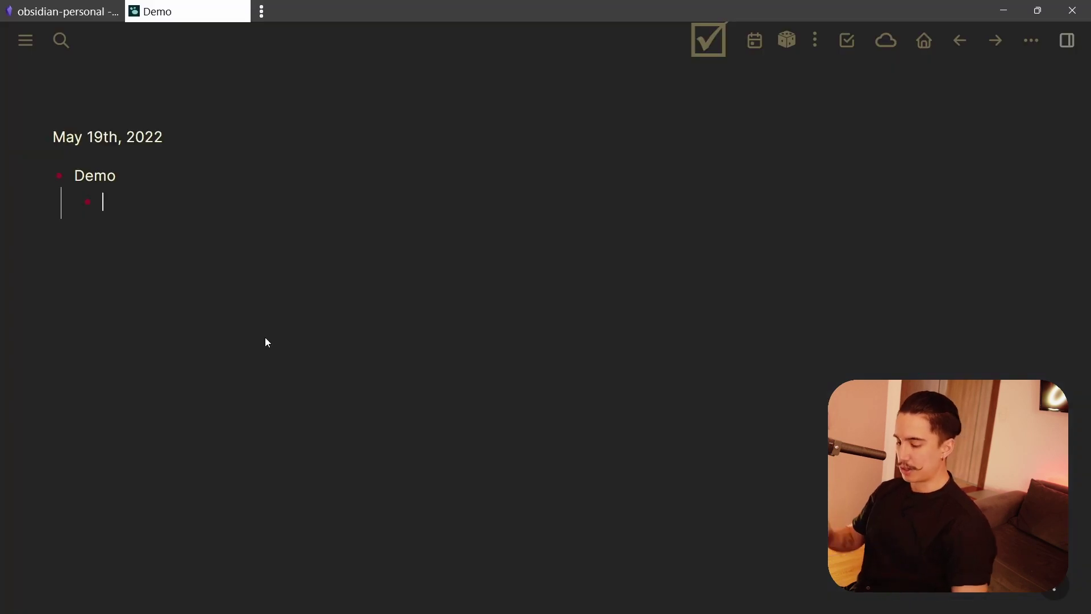
{"action": "key", "text": "ctrl+v"}
{"action": "key", "text": "Escape"}
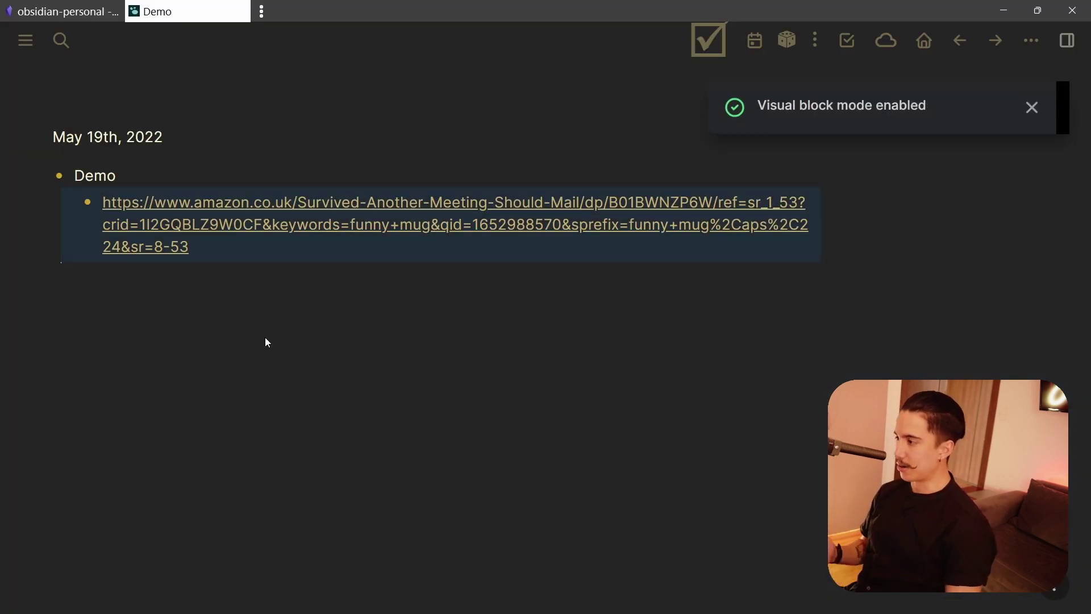
{"action": "left_click", "coordinate": [260, 310]}
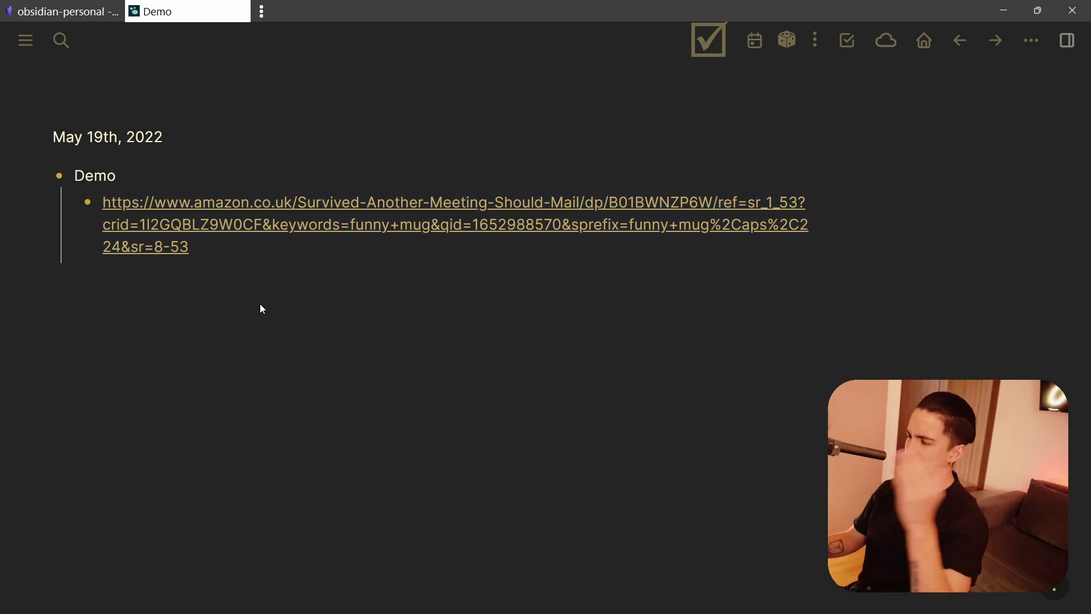
Step: Run /title on the URL block to turn it into a titled link
{"action": "left_click", "coordinate": [255, 254]}
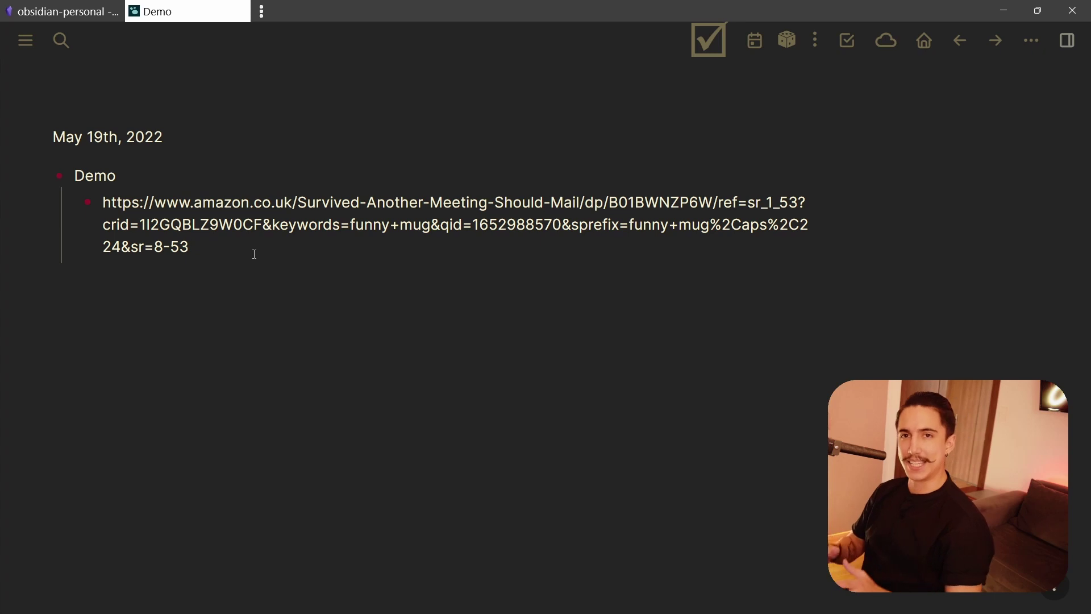
{"action": "type", "text": "/title"}
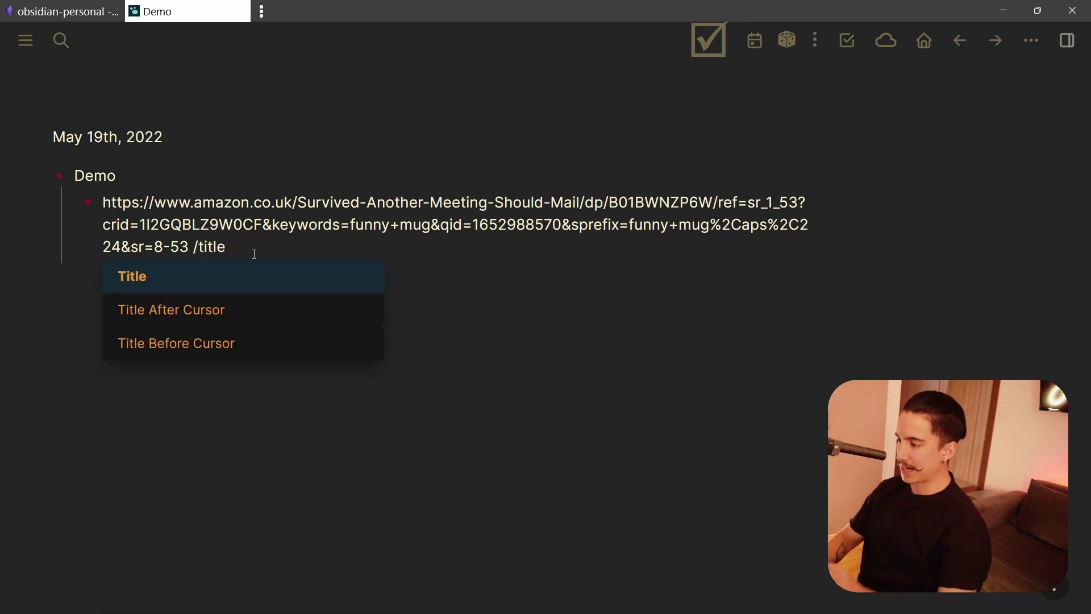
{"action": "key", "text": "Return"}
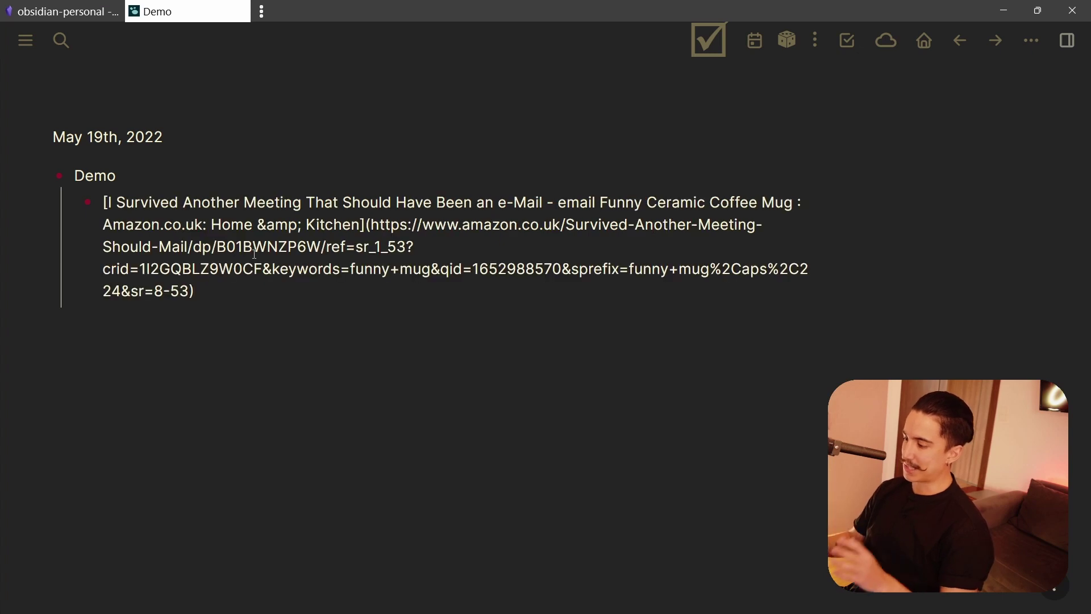
{"action": "key", "text": "Return"}
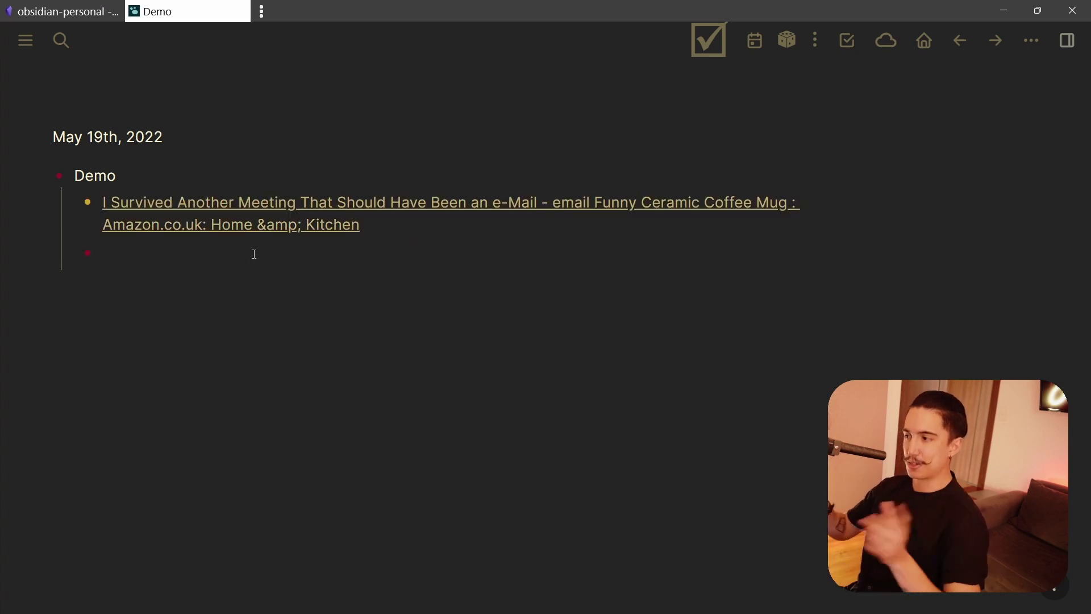
{"action": "key", "text": "BackSpace"}
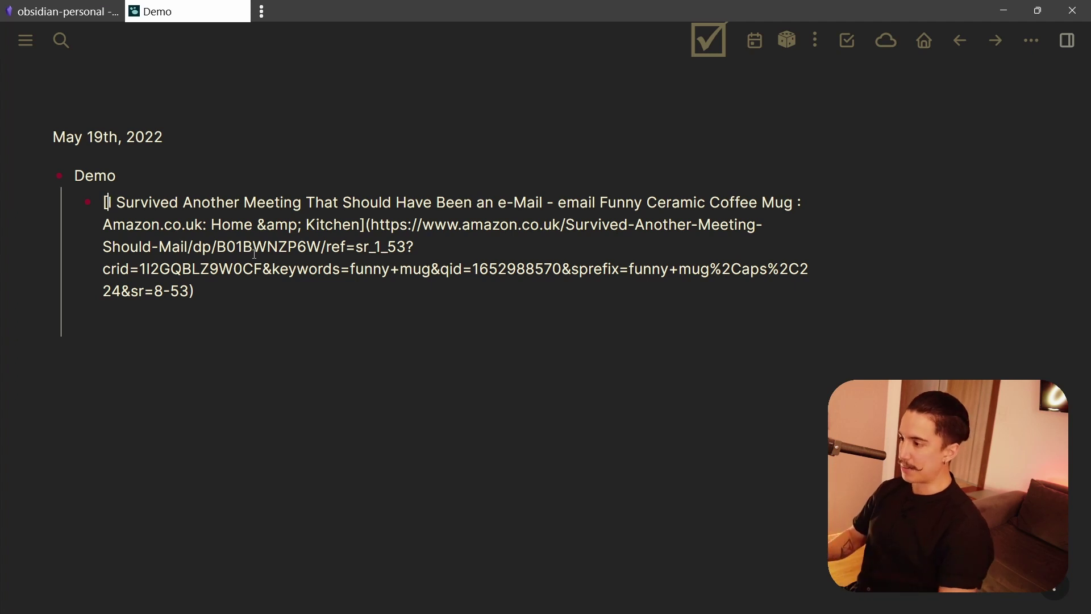
{"action": "key", "text": "bracketleft"}
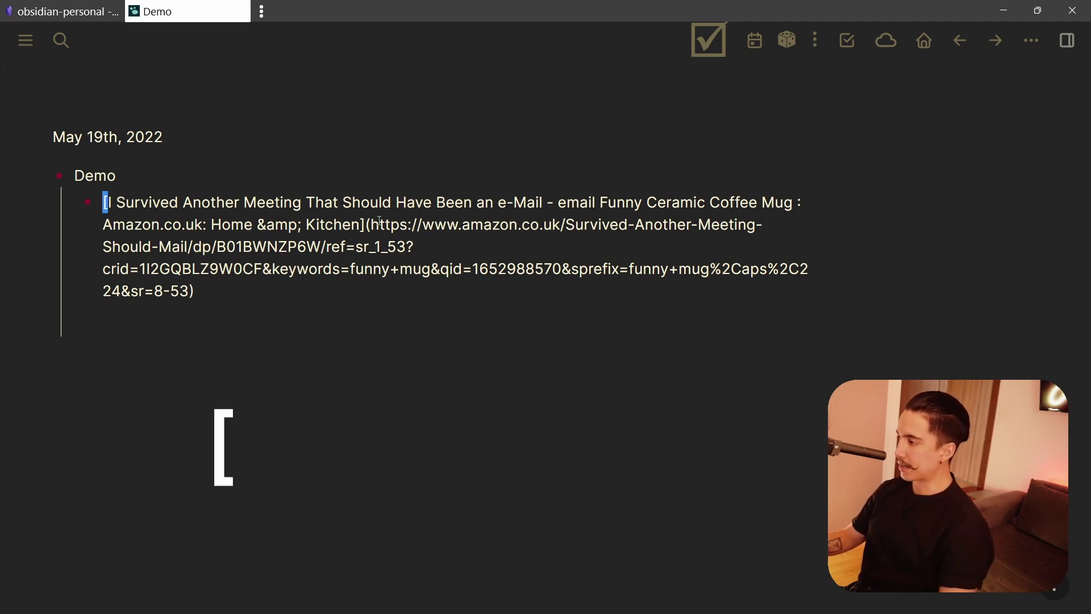
{"action": "left_click", "coordinate": [358, 225]}
{"action": "key", "text": "bracketright"}
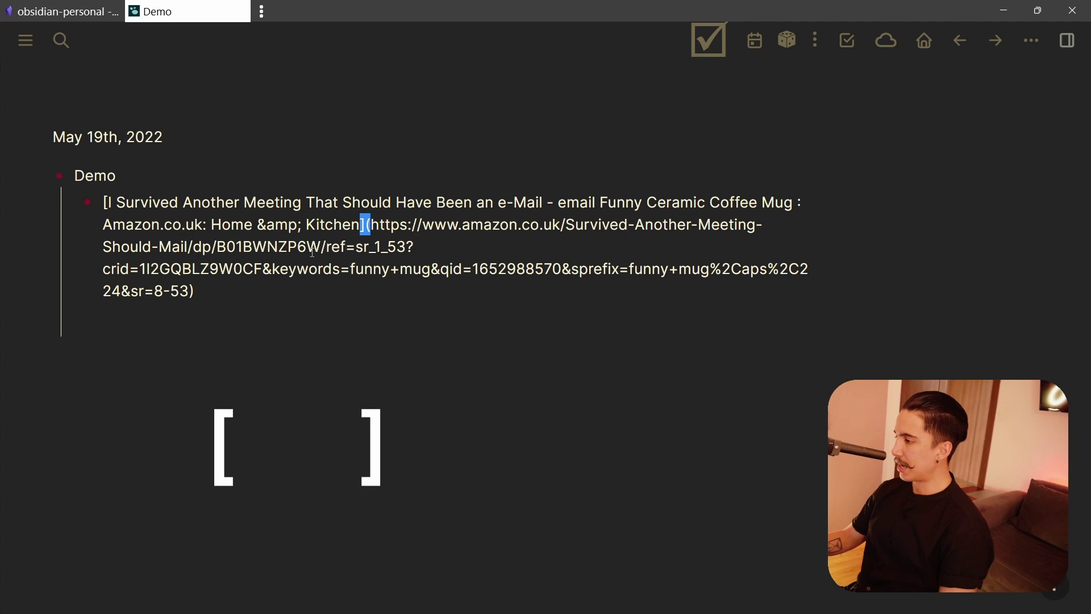
{"action": "left_click", "coordinate": [139, 268]}
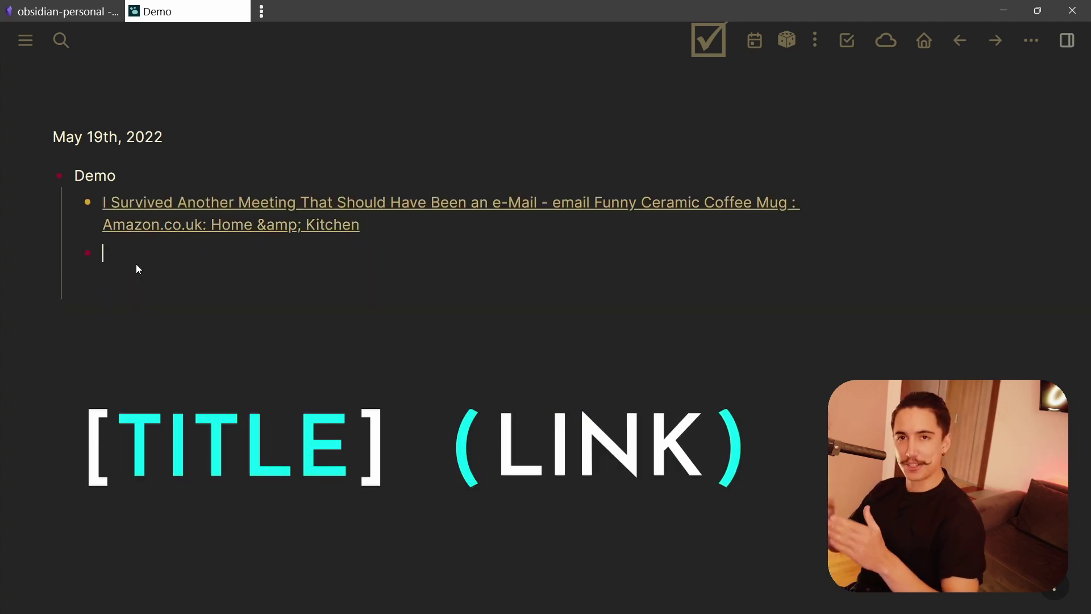
{"action": "type", "text": "[th"}
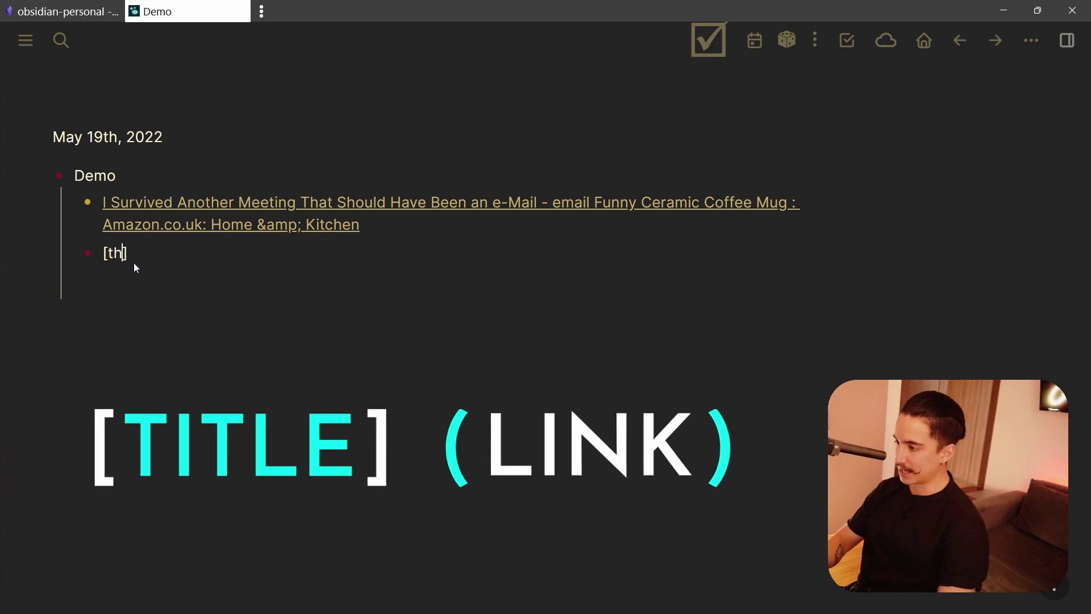
{"action": "type", "text": "is is a link]("}
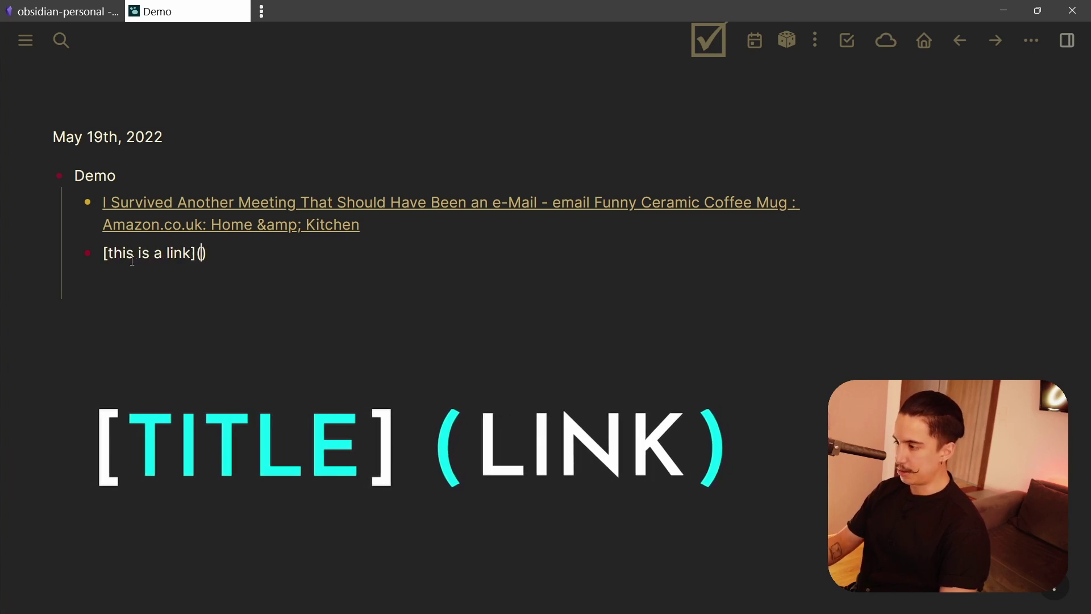
{"action": "type", "text": "google.co"}
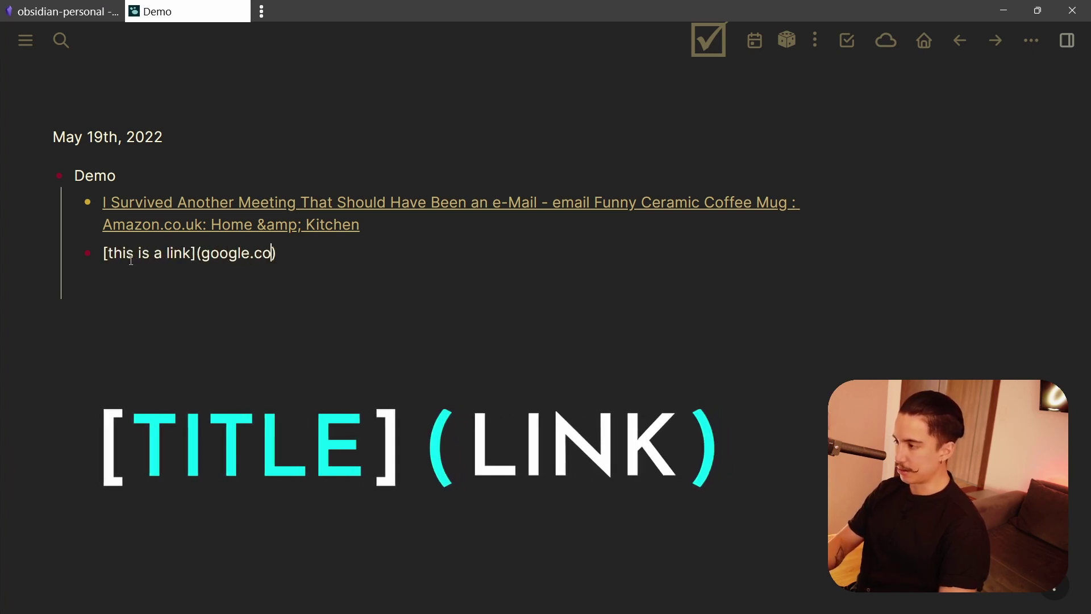
{"action": "type", "text": "m"}
{"action": "key", "text": "Escape"}
{"action": "left_click", "coordinate": [132, 266]}
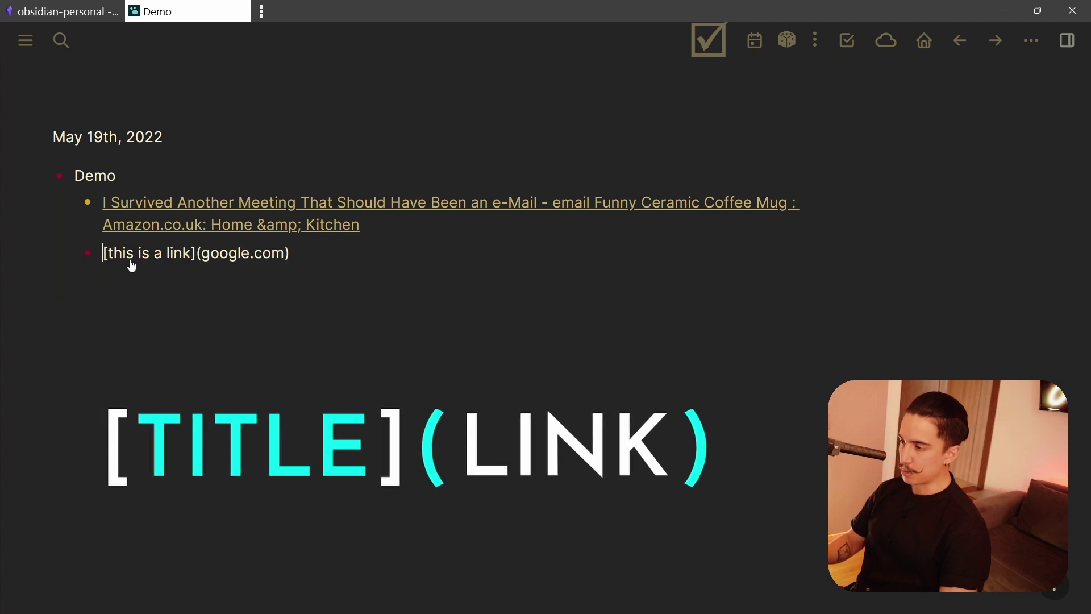
{"action": "key", "text": "shift+End"}
{"action": "key", "text": "BackSpace"}
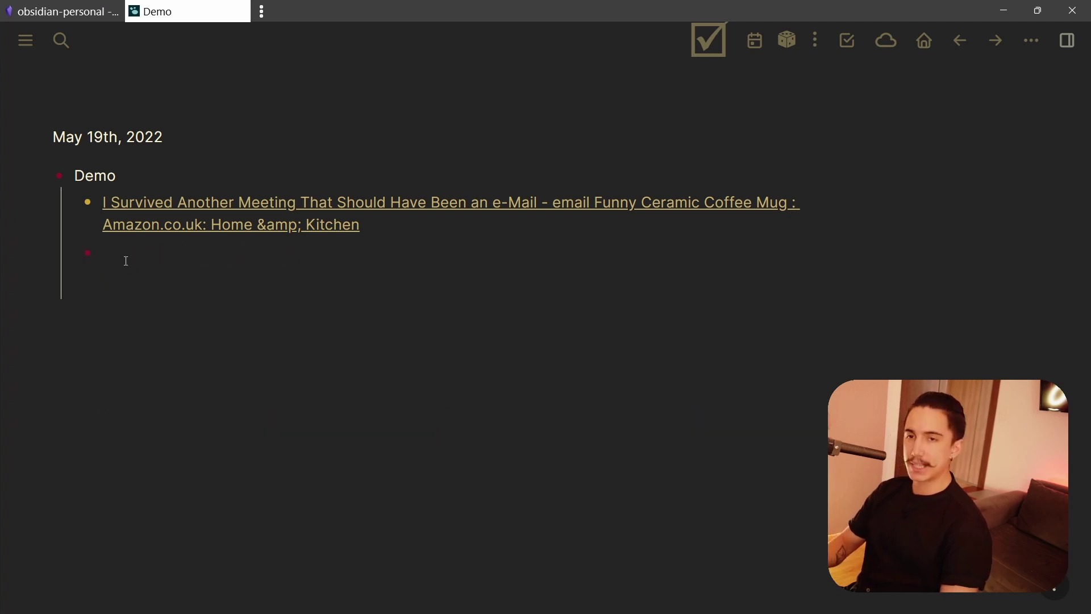
Step: Insert the Amazon URL as a /link labelled 'amazon link', then undo it
{"action": "type", "text": "/link"}
{"action": "key", "text": "Return"}
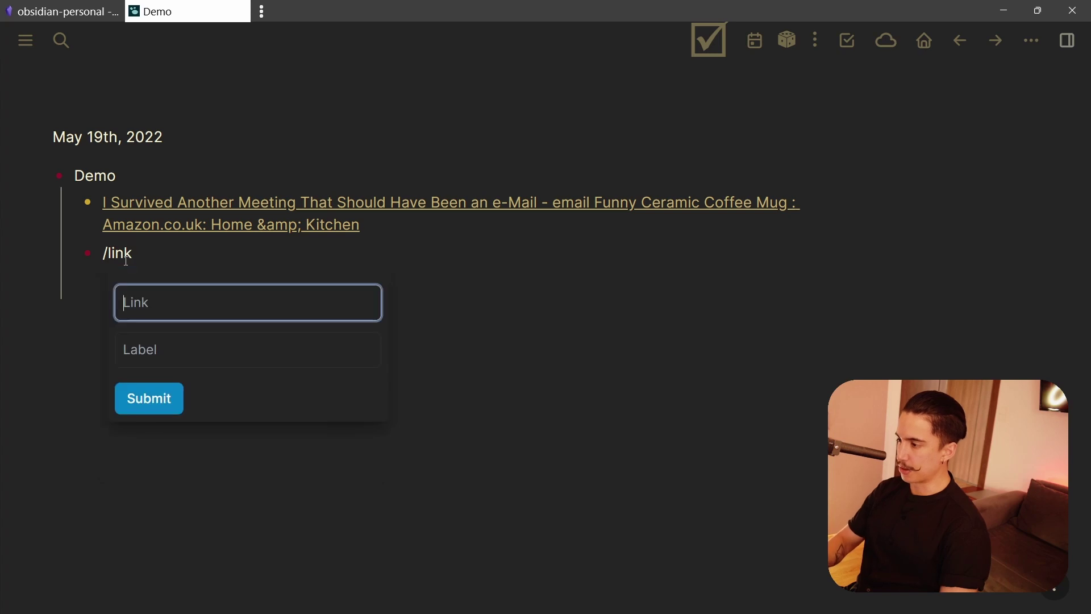
{"action": "key", "text": "ctrl+v"}
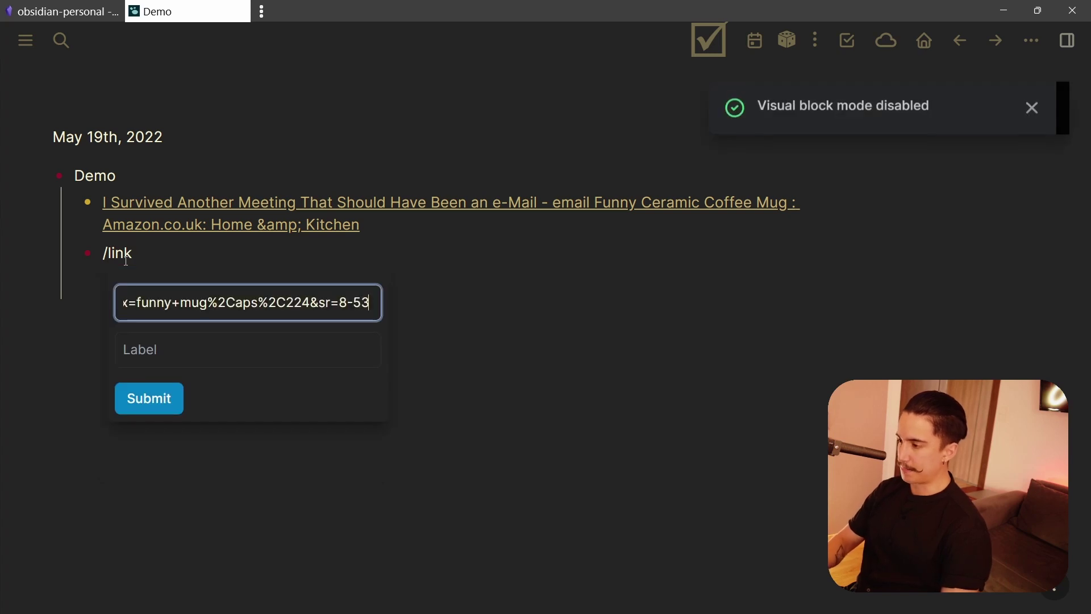
{"action": "key", "text": "Tab"}
{"action": "type", "text": "amazon li"}
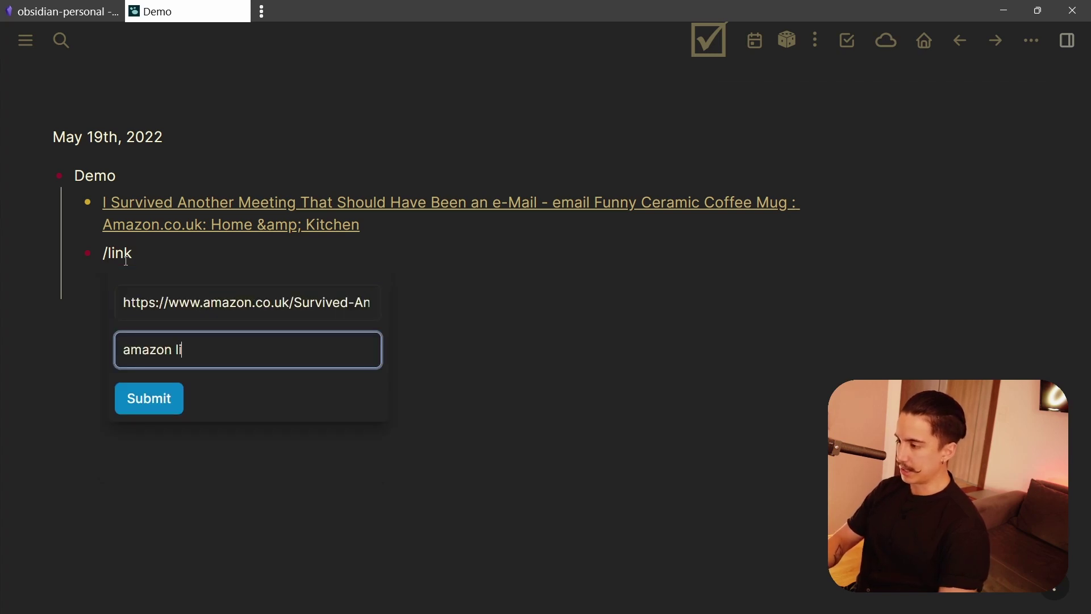
{"action": "type", "text": "nk"}
{"action": "key", "text": "Return"}
{"action": "key", "text": "Return"}
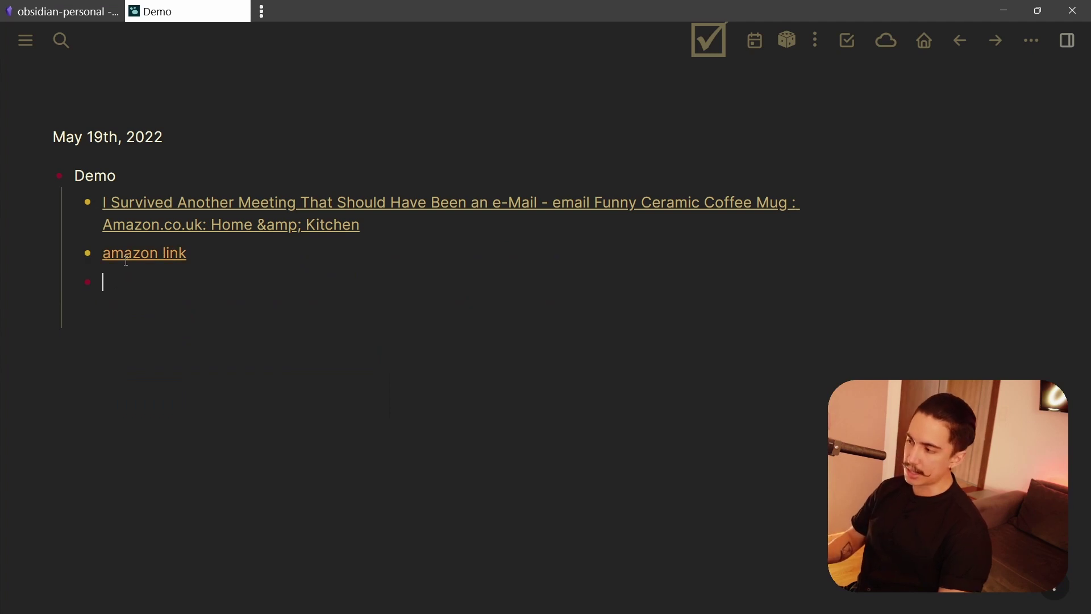
{"action": "key", "text": "ctrl+z"}
Step: Paste the Amazon URL into the empty bullet and convert it with /title
{"action": "key", "text": "ctrl+v"}
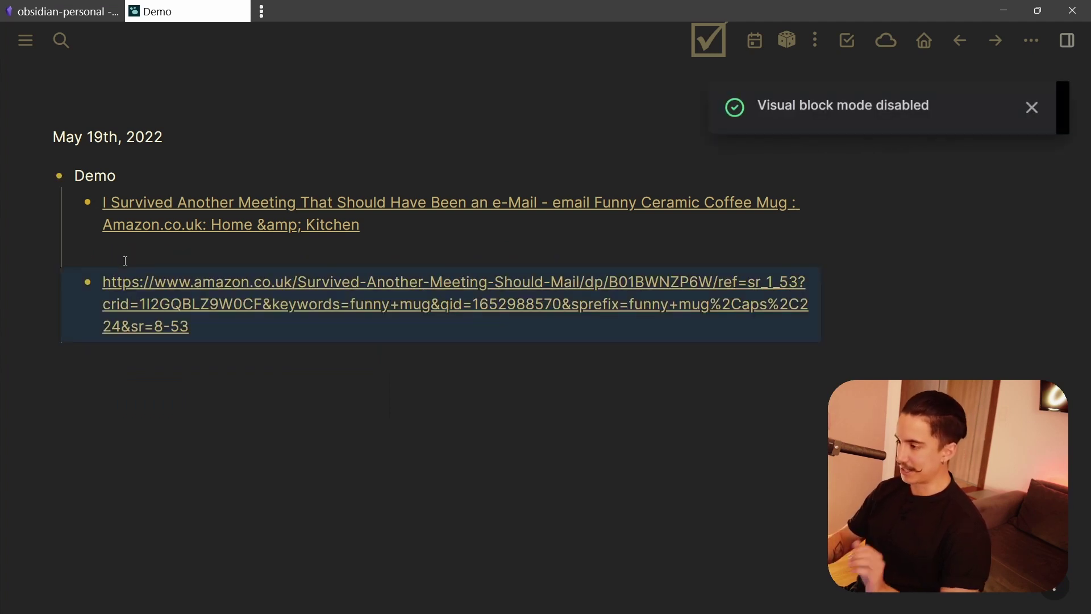
{"action": "key", "text": "Return"}
{"action": "type", "text": "/title"}
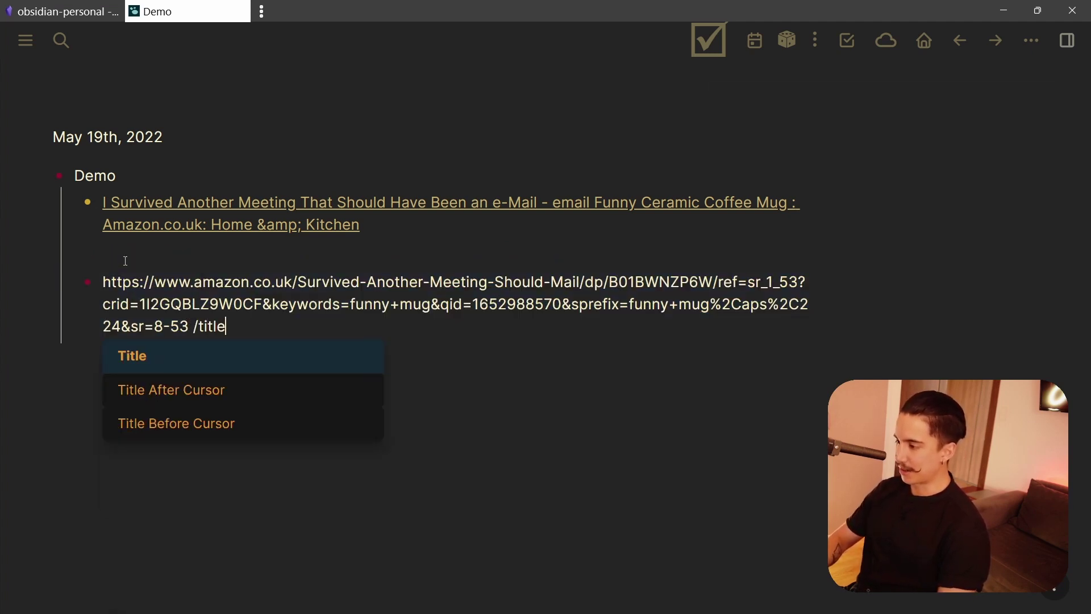
{"action": "key", "text": "Return"}
{"action": "key", "text": "Return"}
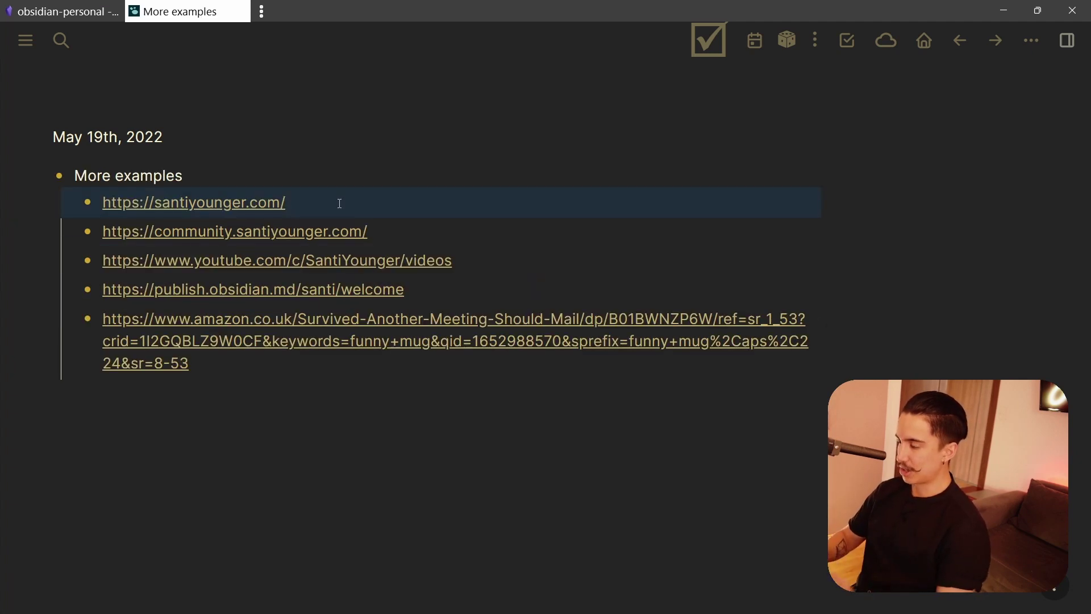
Step: Convert the first More examples URL and the community site URL into titled links
{"action": "left_click", "coordinate": [339, 202]}
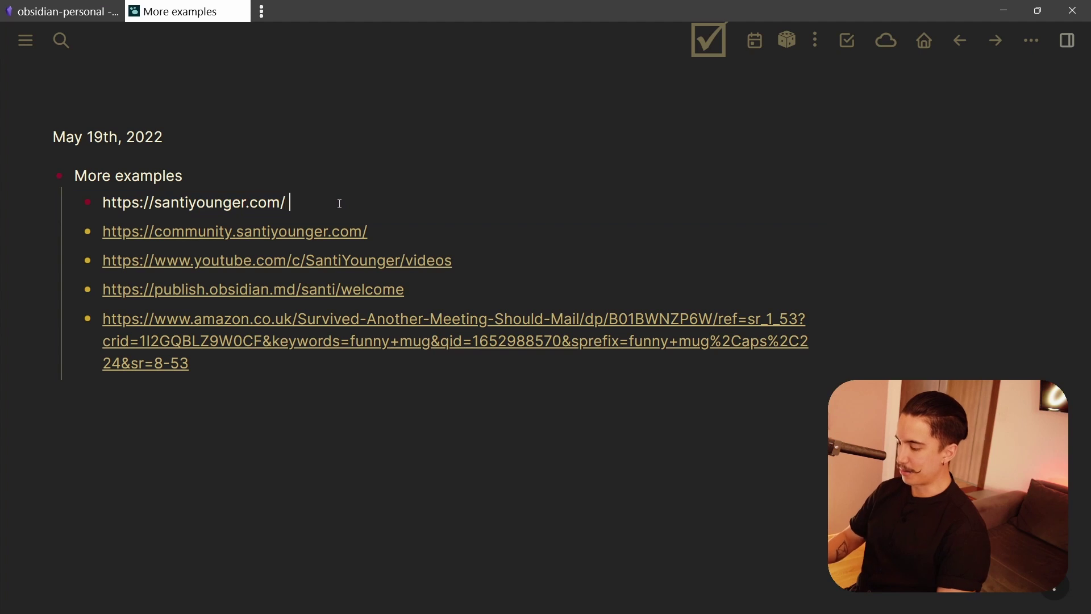
{"action": "type", "text": "/title"}
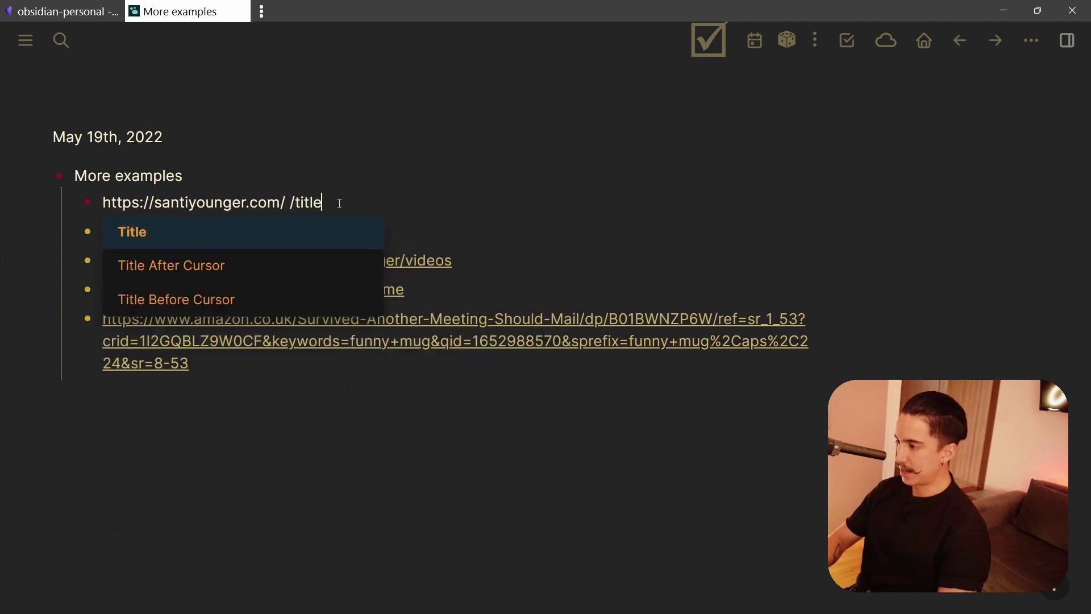
{"action": "key", "text": "Return"}
{"action": "key", "text": "Return"}
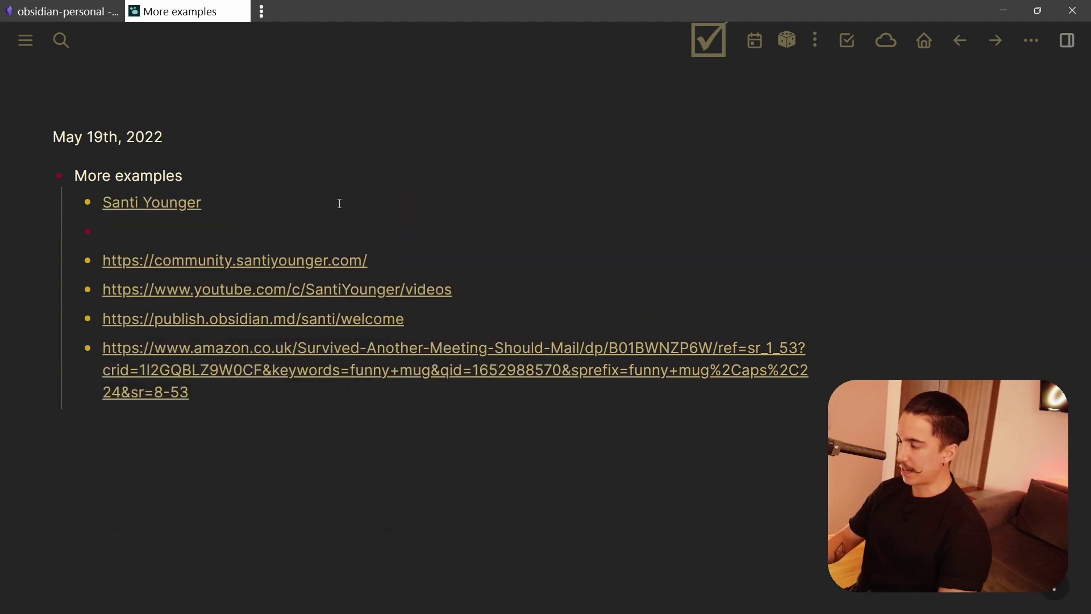
{"action": "key", "text": "Down"}
{"action": "type", "text": "/tit"}
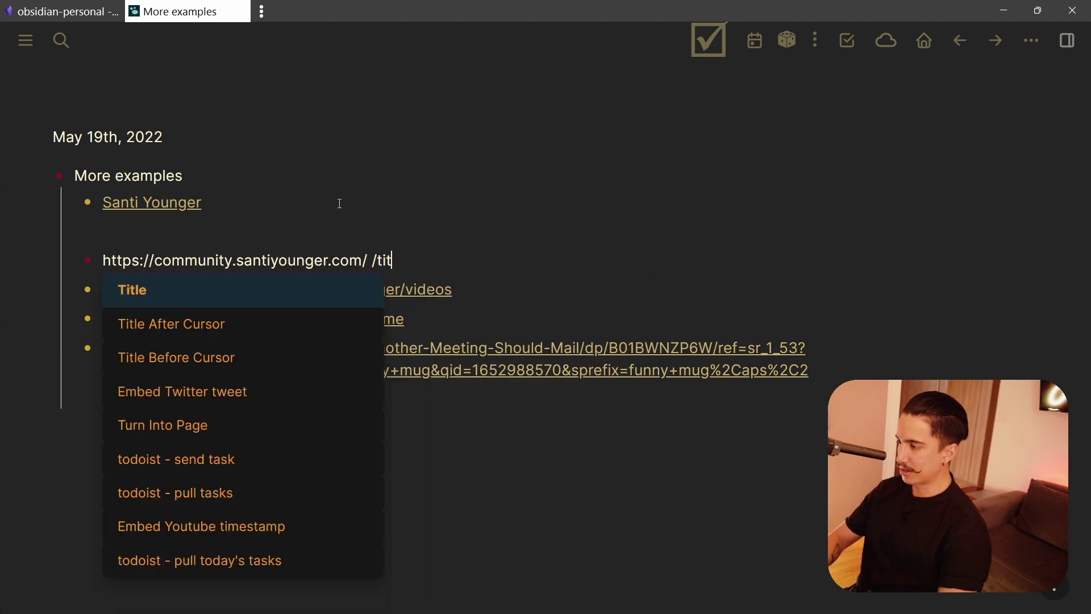
{"action": "key", "text": "Return"}
{"action": "key", "text": "Up"}
{"action": "key", "text": "BackSpace"}
Step: Convert the YouTube, Obsidian Publish and Amazon URLs into titled links
{"action": "left_click", "coordinate": [510, 269]}
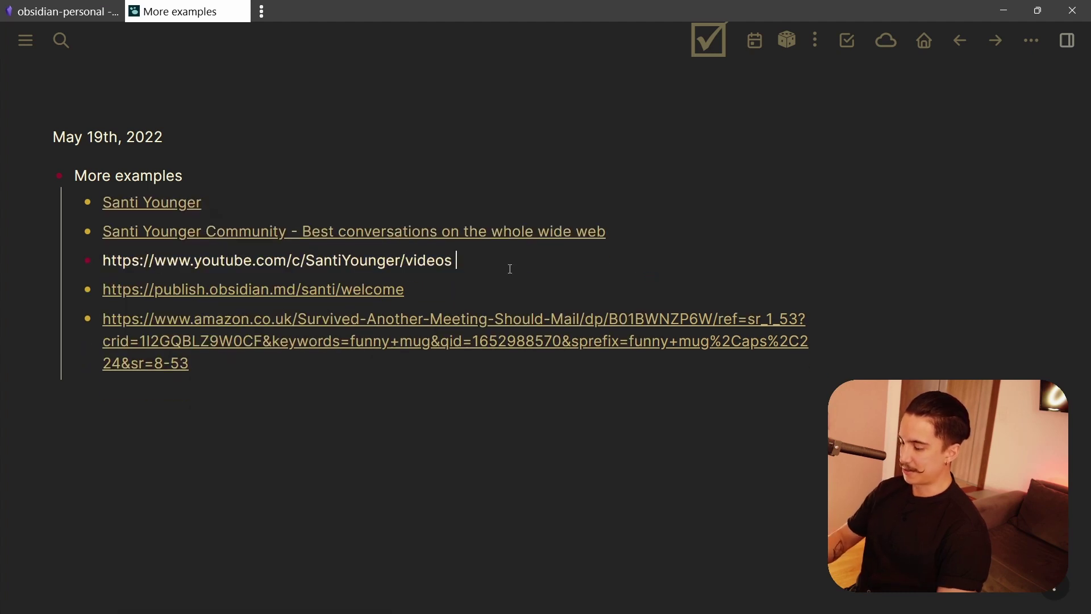
{"action": "type", "text": "/ti"}
{"action": "key", "text": "Return"}
{"action": "key", "text": "Down"}
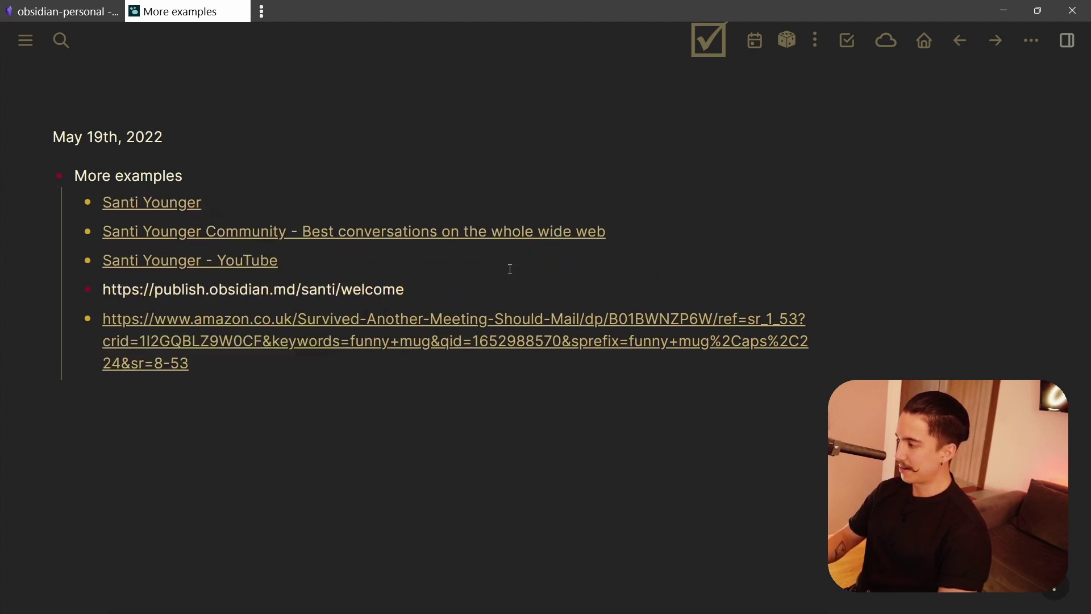
{"action": "type", "text": "/"}
{"action": "key", "text": "BackSpace"}
{"action": "key", "text": "BackSpace"}
{"action": "key", "text": "Down"}
{"action": "key", "text": "Return"}
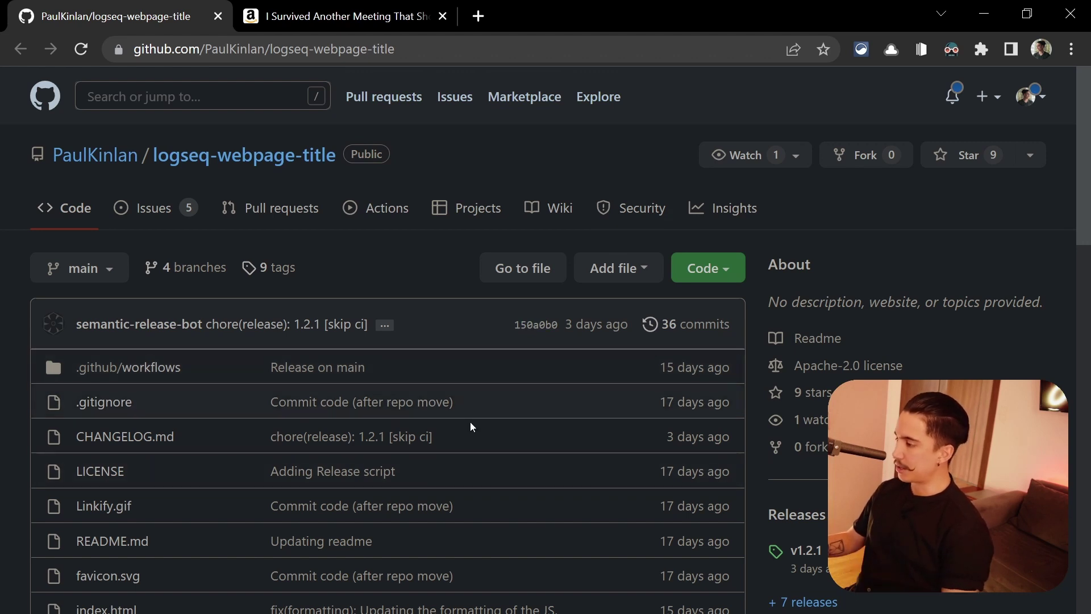
Step: Read the logseq-webpage-title README down to Limitations, then open Logseq's ... menu
{"action": "scroll", "coordinate": [458, 445], "scroll_direction": "down", "scroll_amount": 20}
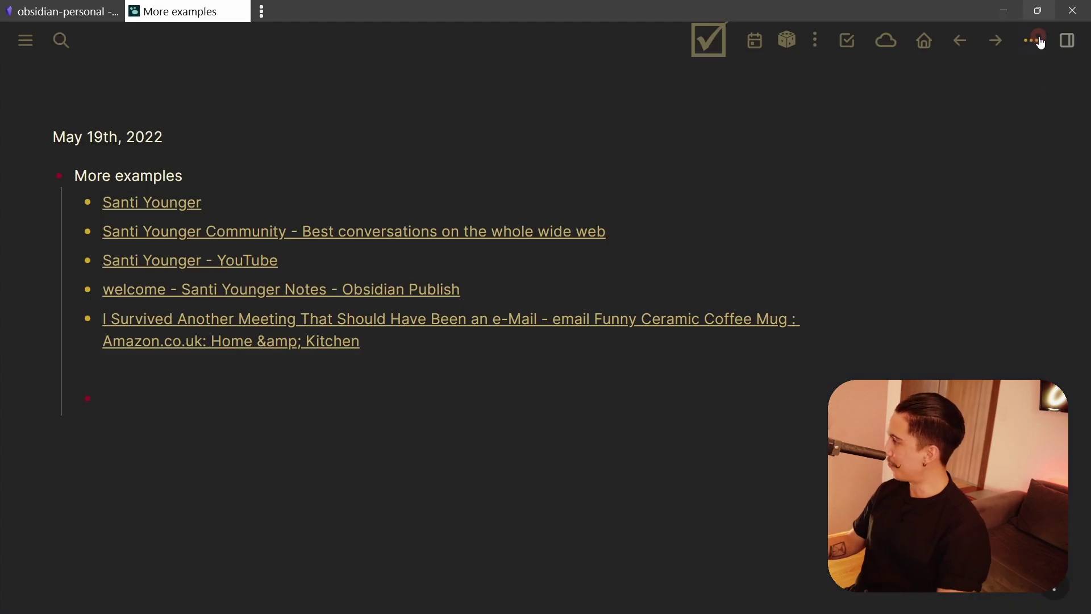
{"action": "left_click", "coordinate": [1032, 40]}
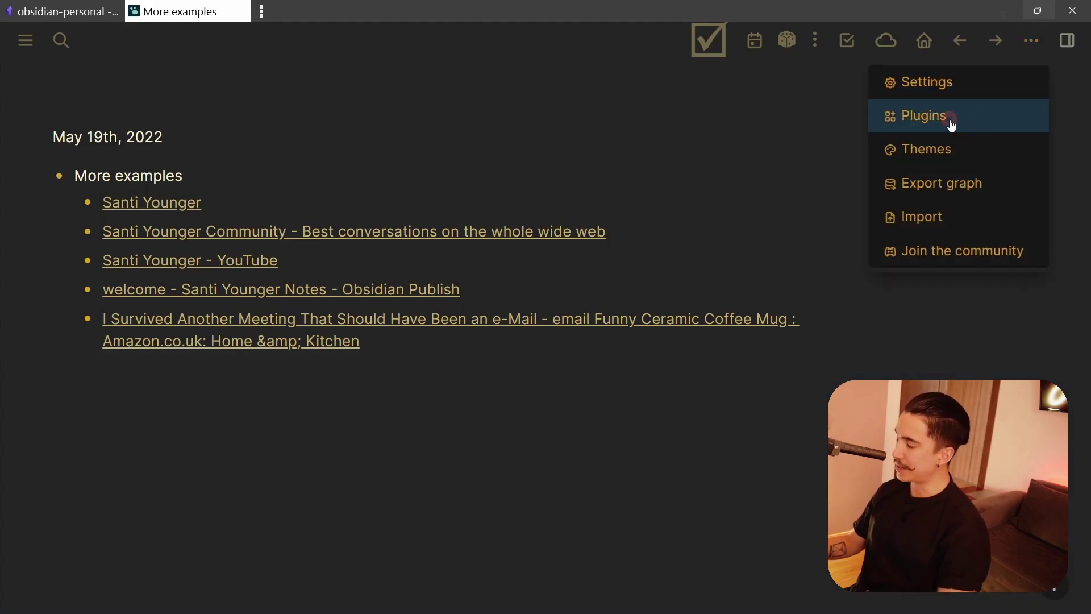
Step: Enable Plug-in system under Settings > Advanced, then close Settings
{"action": "left_click", "coordinate": [955, 91]}
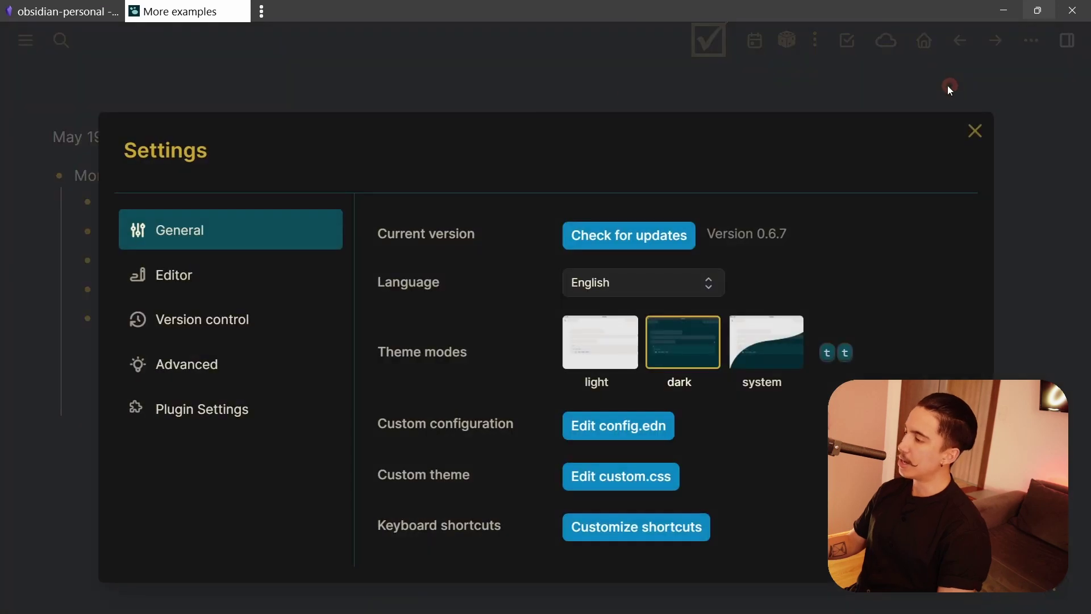
{"action": "left_click", "coordinate": [196, 362]}
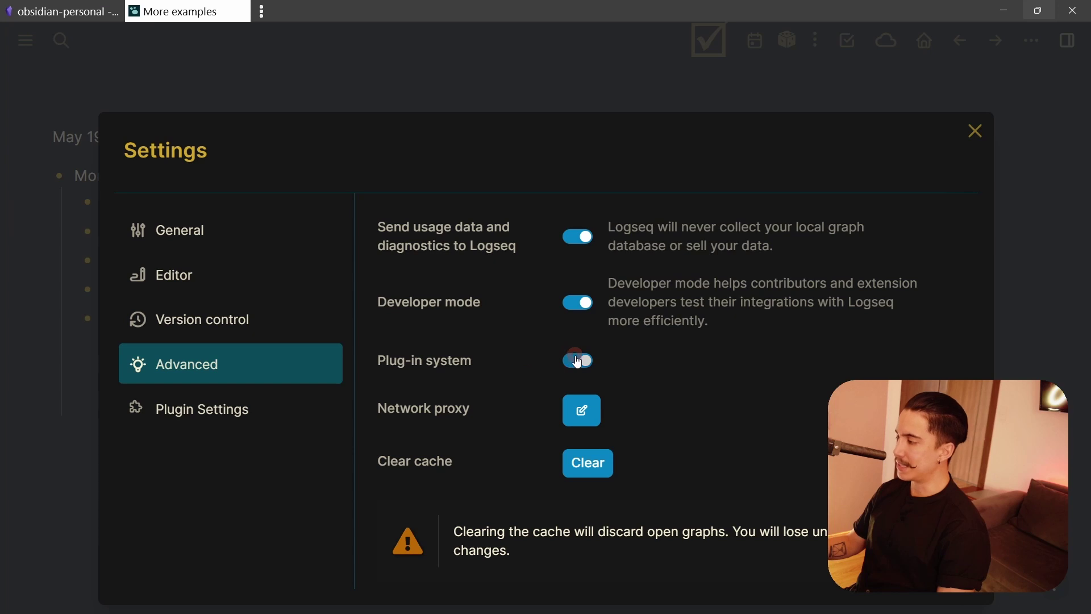
{"action": "left_click", "coordinate": [577, 312]}
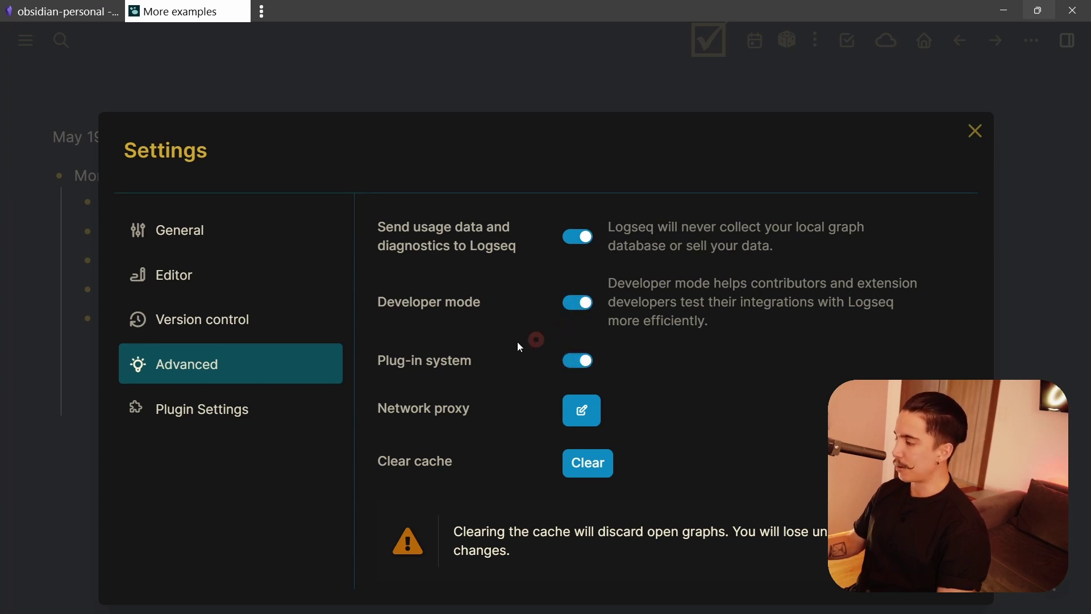
{"action": "key", "text": "Escape"}
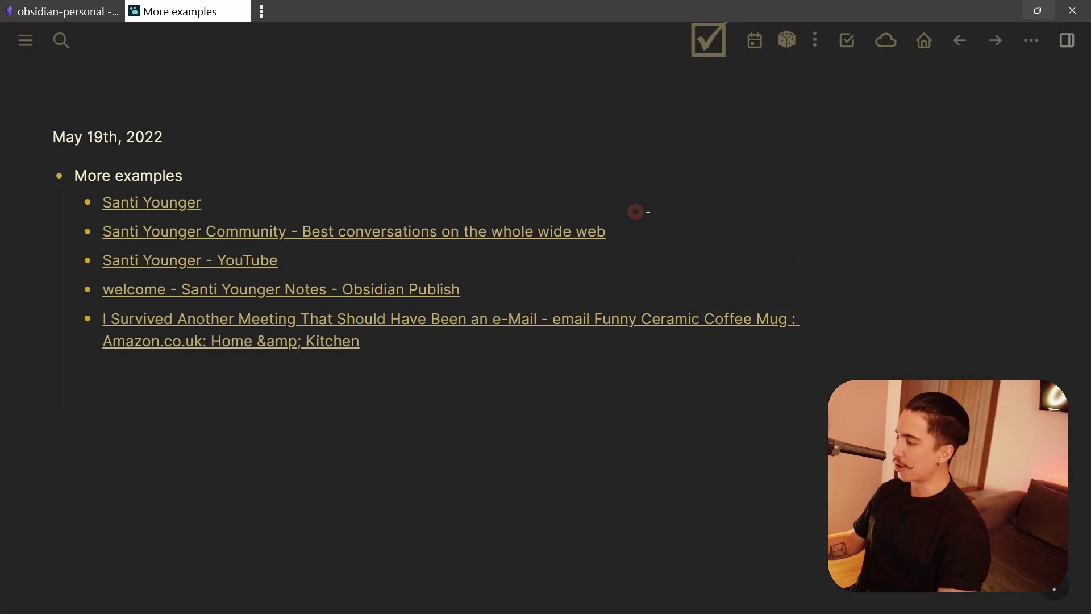
Step: Search the plugin marketplace for 'title' and install Get webpage title
{"action": "left_click", "coordinate": [1029, 45]}
{"action": "left_click", "coordinate": [904, 114]}
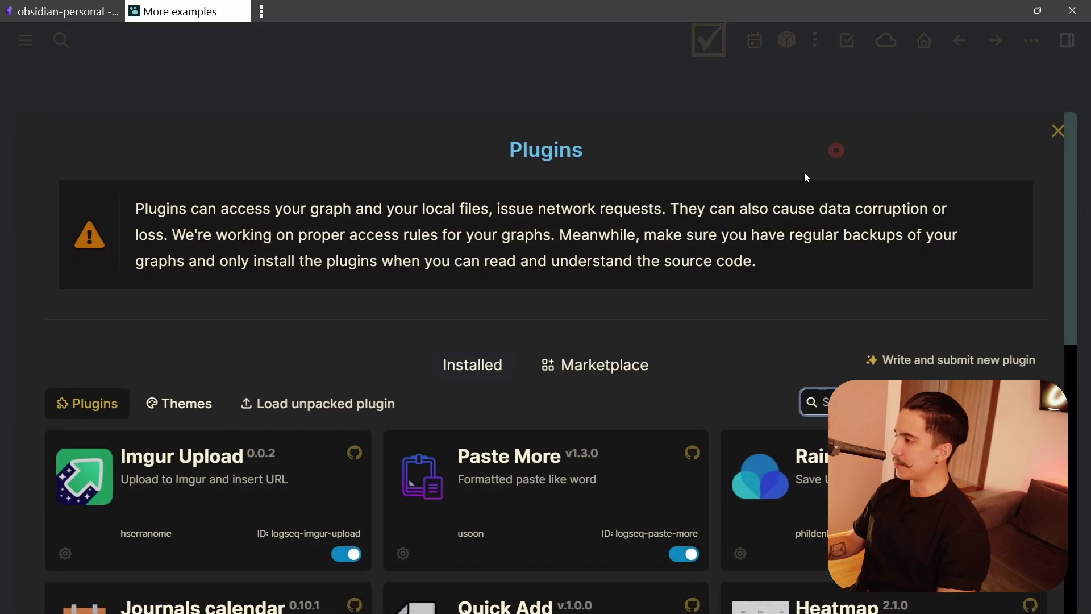
{"action": "left_click", "coordinate": [602, 364]}
{"action": "scroll", "coordinate": [826, 334], "scroll_direction": "down", "scroll_amount": 3}
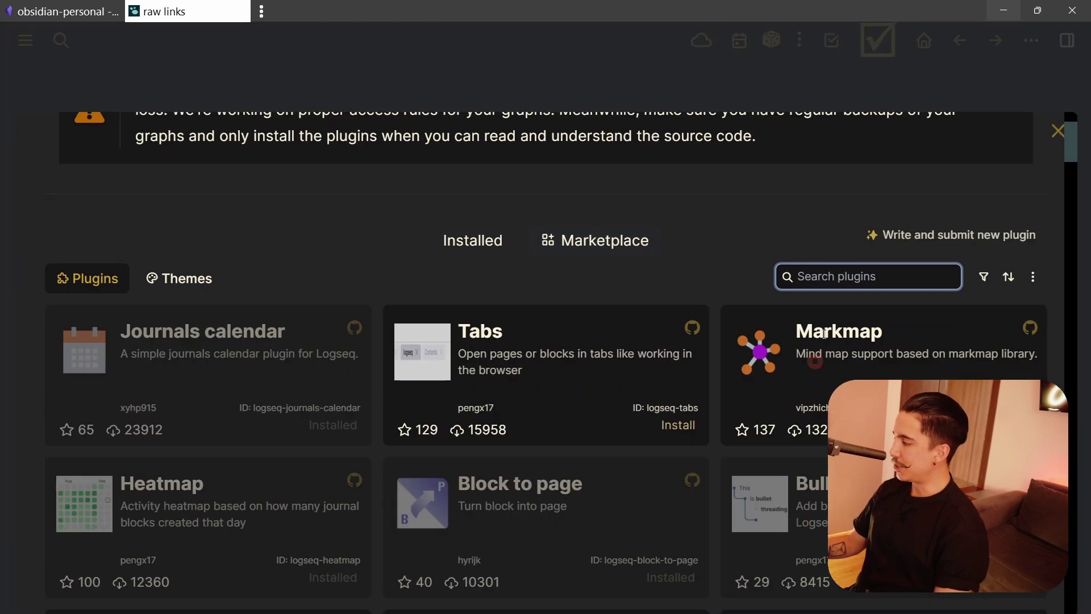
{"action": "left_click", "coordinate": [840, 277]}
{"action": "type", "text": "title"}
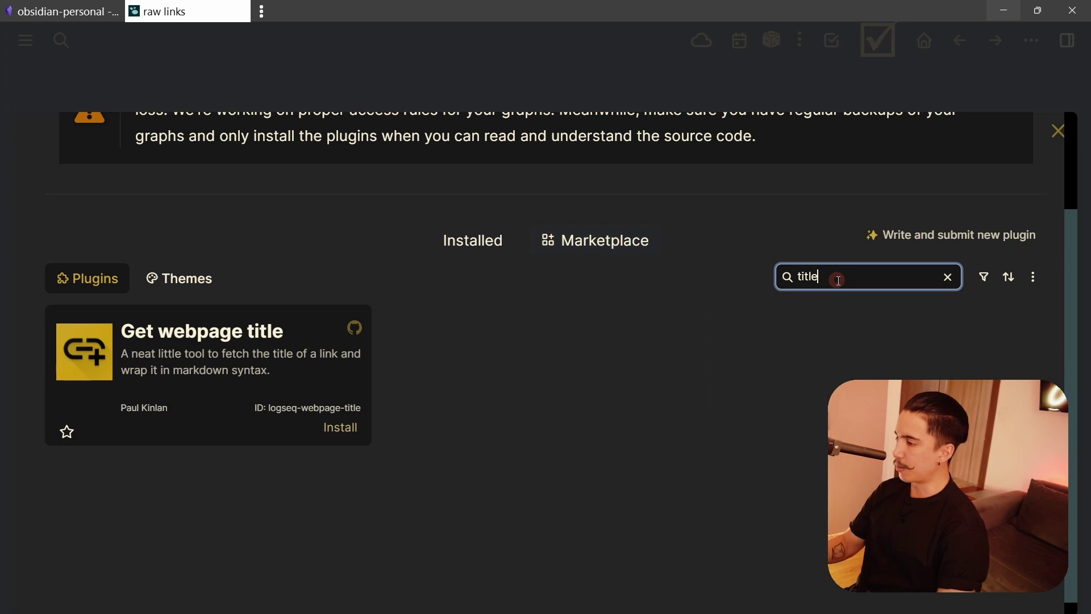
{"action": "left_click_drag", "start_coordinate": [139, 332], "coordinate": [293, 338]}
{"action": "left_click", "coordinate": [295, 411]}
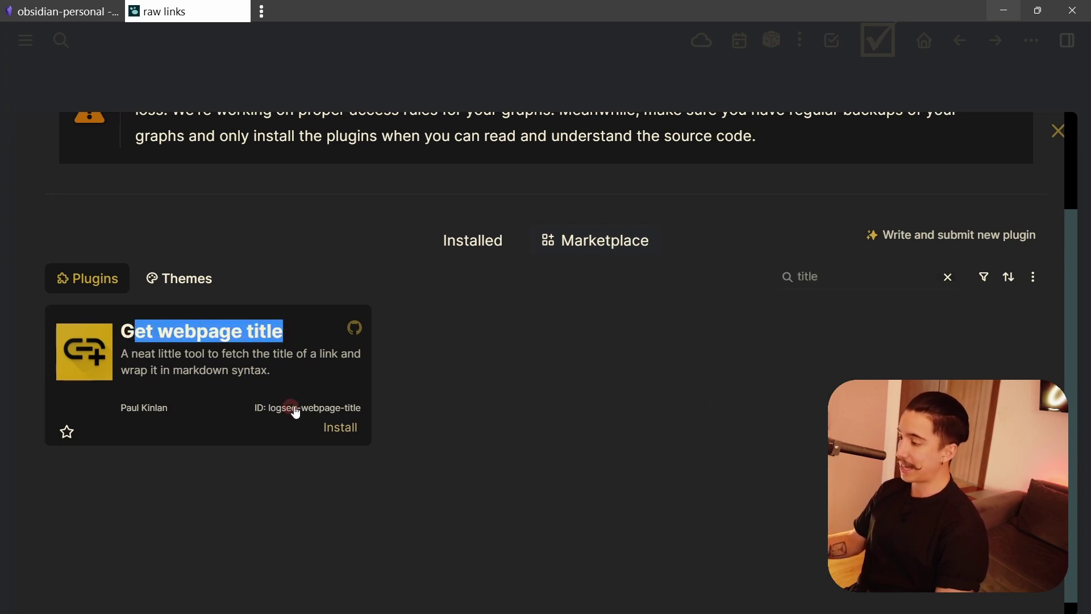
{"action": "left_click", "coordinate": [329, 430]}
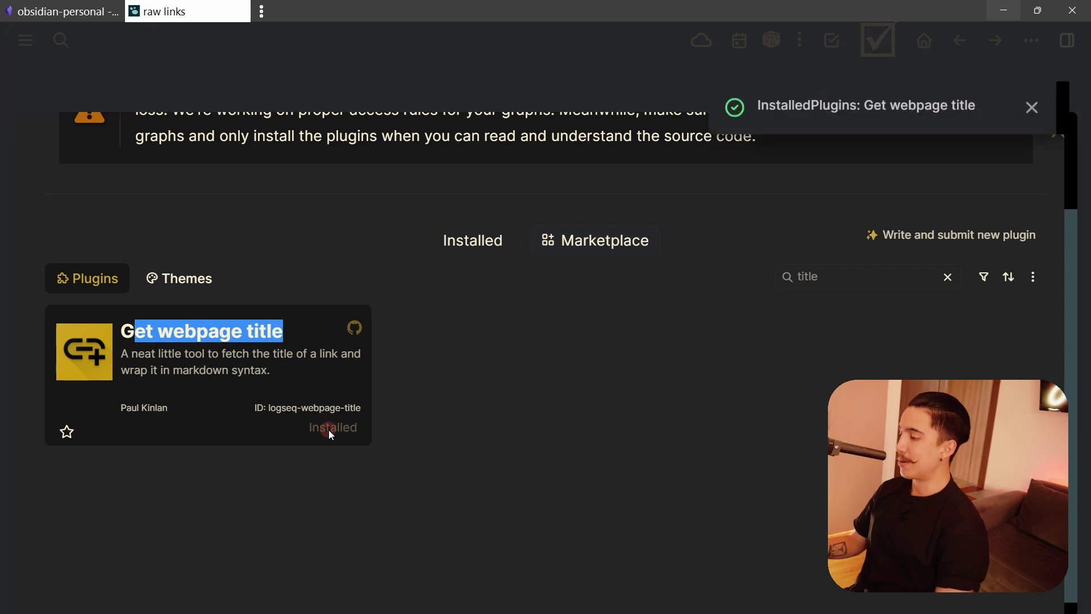
Step: Confirm Get webpage title v1.2.1 appears enabled in the Installed plugins list
{"action": "left_click", "coordinate": [437, 286]}
{"action": "left_click", "coordinate": [464, 244]}
{"action": "scroll", "coordinate": [292, 446], "scroll_direction": "down", "scroll_amount": 10}
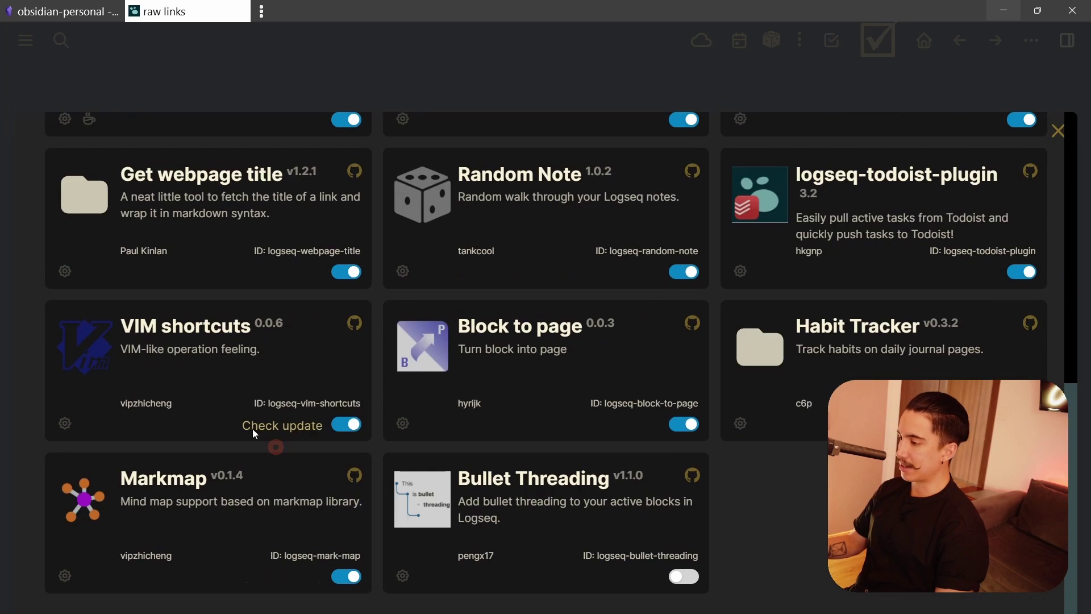
{"action": "left_click_drag", "start_coordinate": [81, 195], "coordinate": [141, 197]}
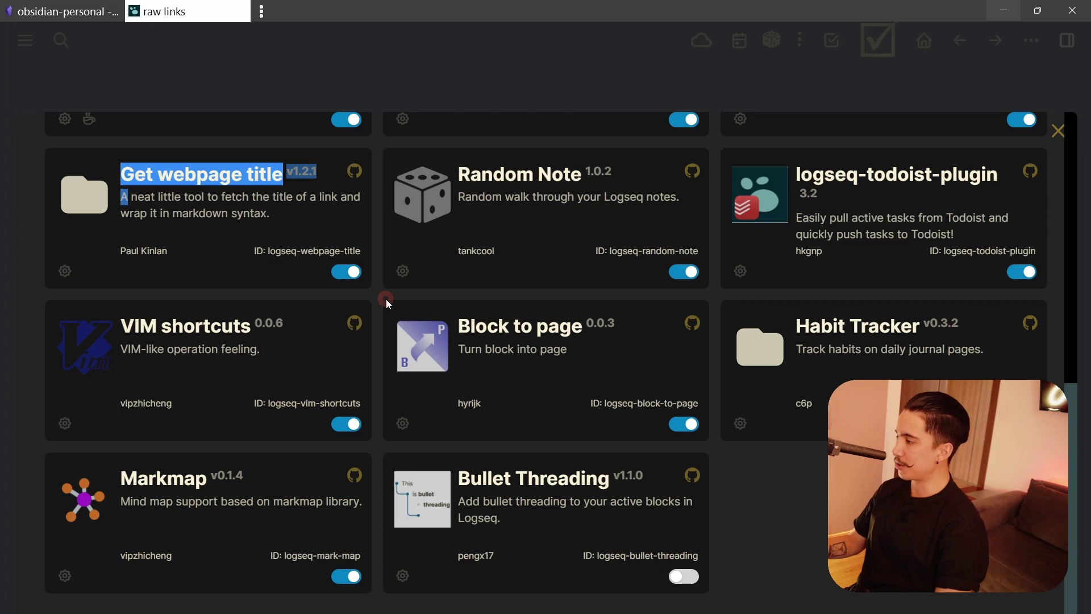
{"action": "scroll", "coordinate": [387, 301], "scroll_direction": "up", "scroll_amount": 10}
{"action": "scroll", "coordinate": [378, 319], "scroll_direction": "up", "scroll_amount": 2}
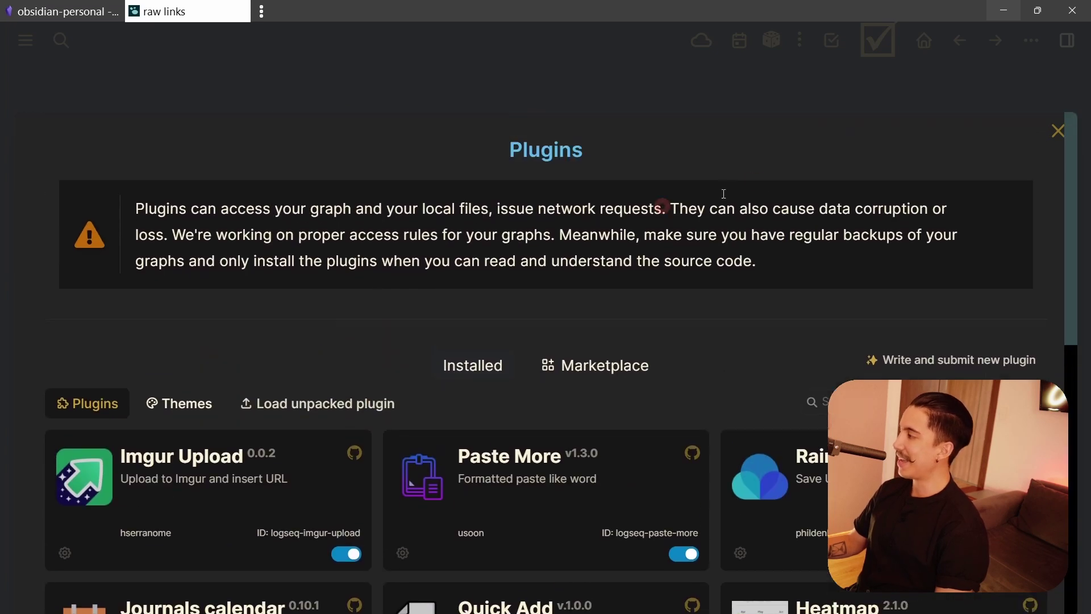
Step: Close the plugins manager and convert the raw Amazon URL into a titled link
{"action": "left_click", "coordinate": [1058, 130]}
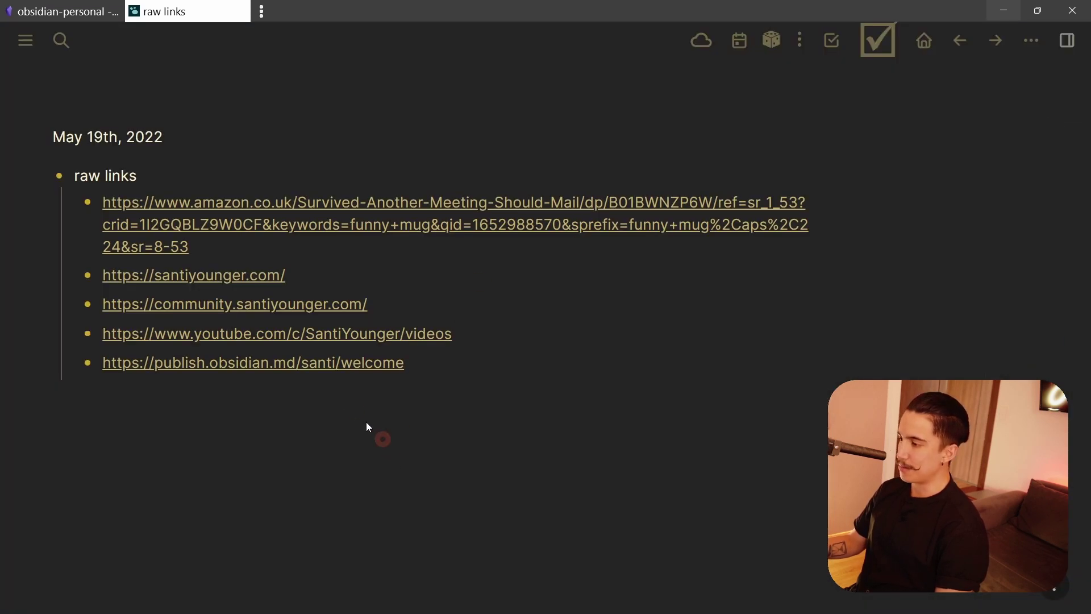
{"action": "left_click", "coordinate": [294, 249]}
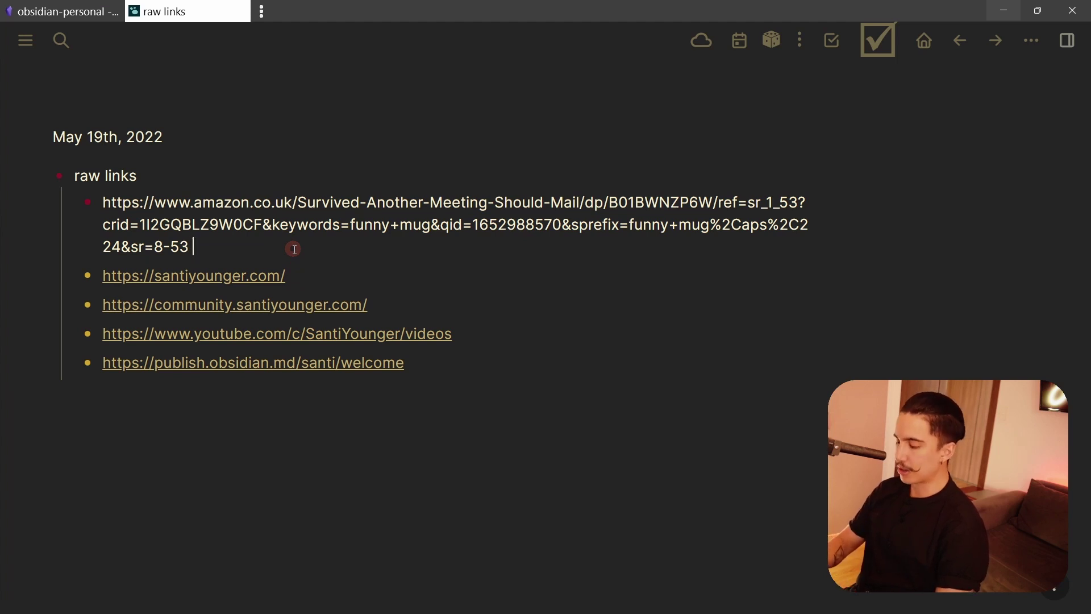
{"action": "type", "text": "/"}
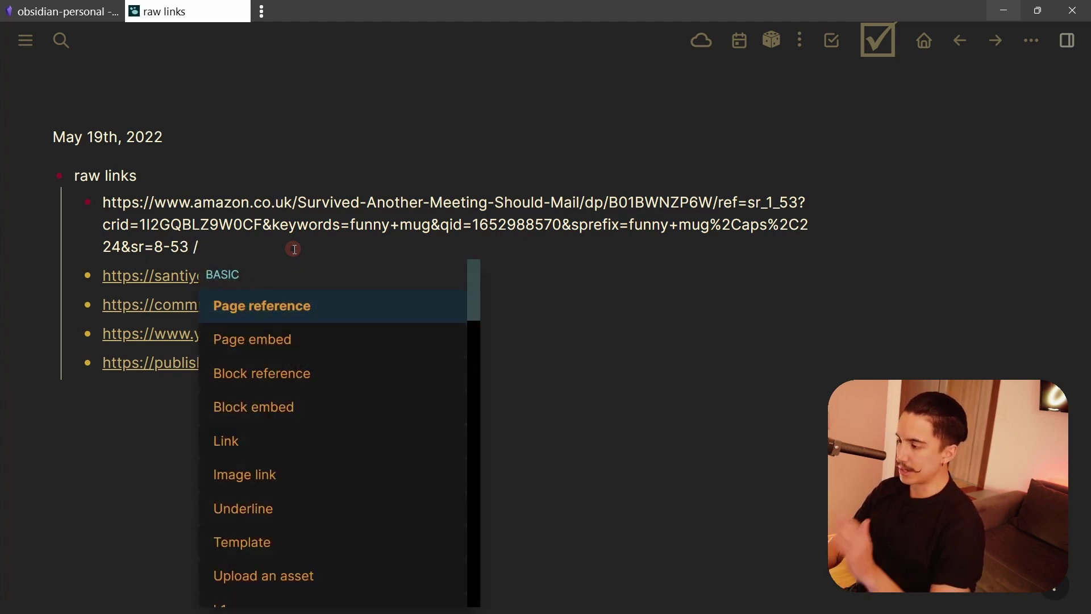
{"action": "type", "text": "title"}
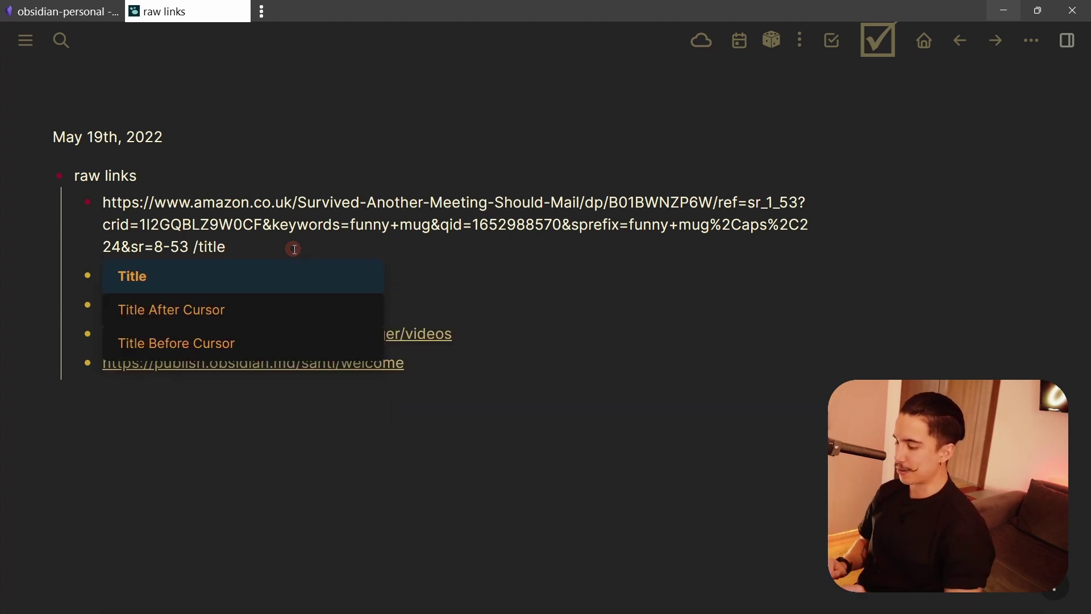
{"action": "key", "text": "Return"}
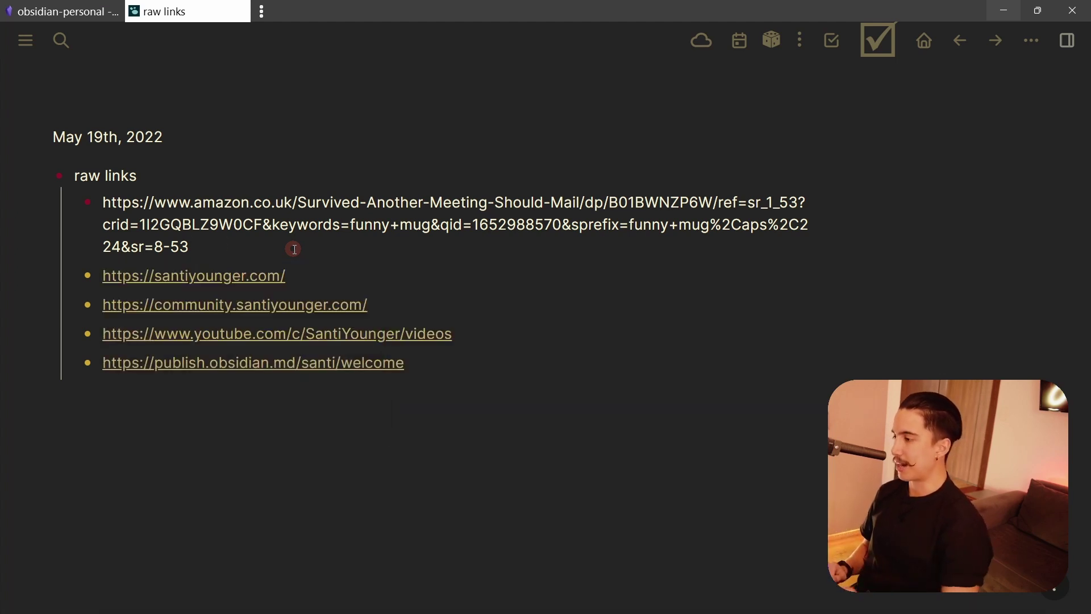
{"action": "left_click", "coordinate": [171, 490]}
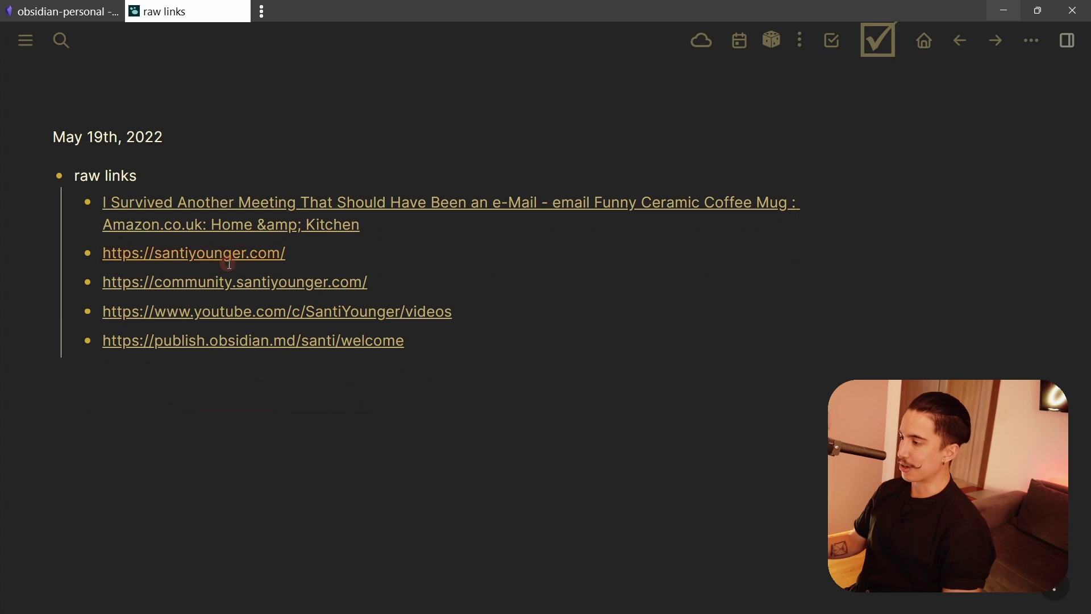
Step: Convert the santiyounger.com, community and remaining raw URLs into titled links
{"action": "left_click", "coordinate": [339, 253]}
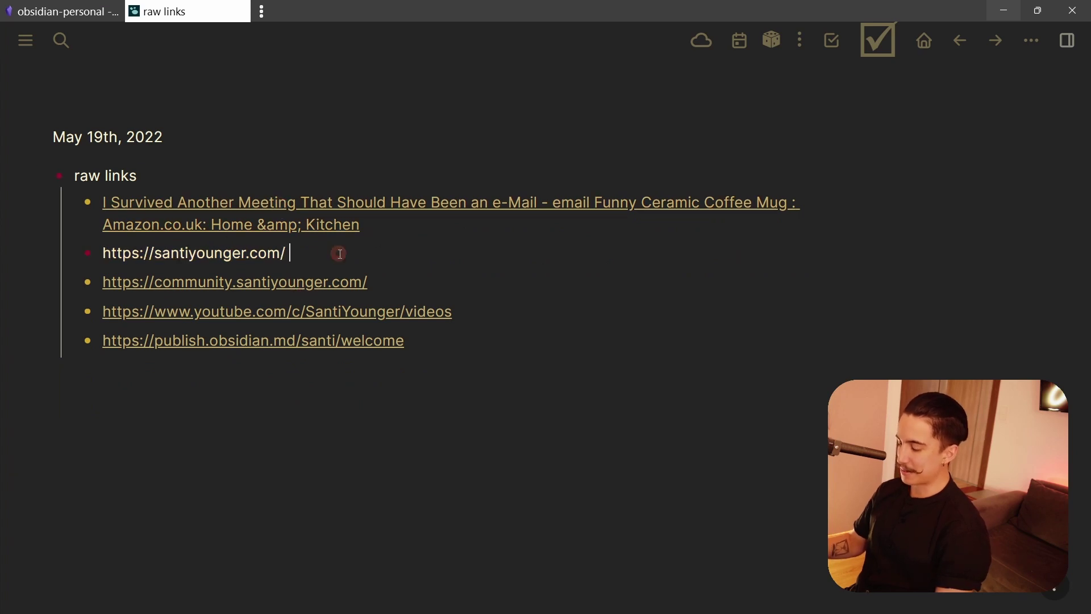
{"action": "type", "text": "/title"}
{"action": "key", "text": "Return"}
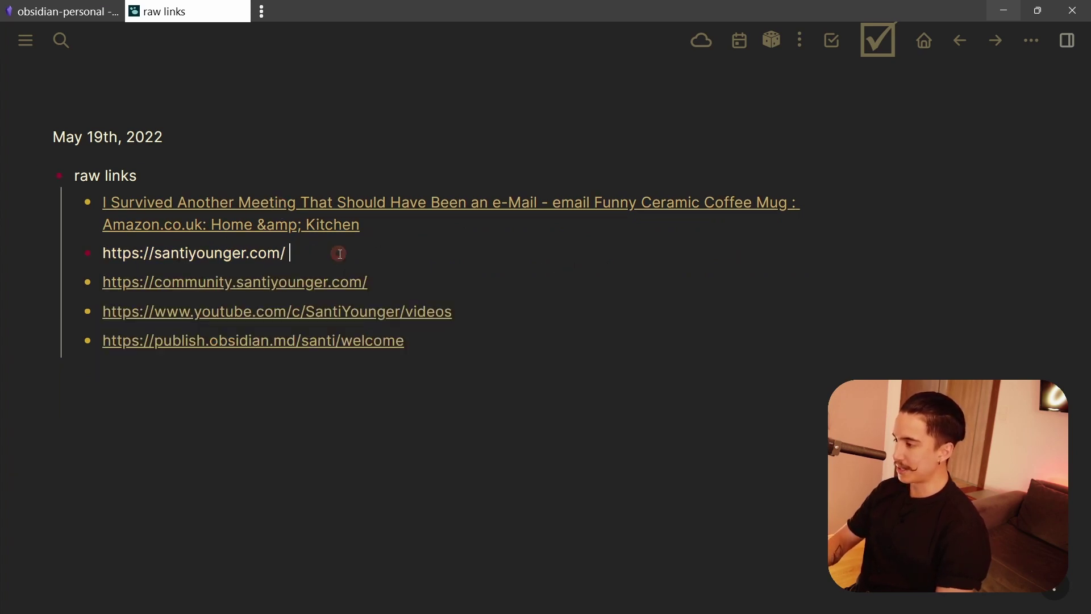
{"action": "left_click", "coordinate": [386, 285]}
{"action": "key", "text": "Return"}
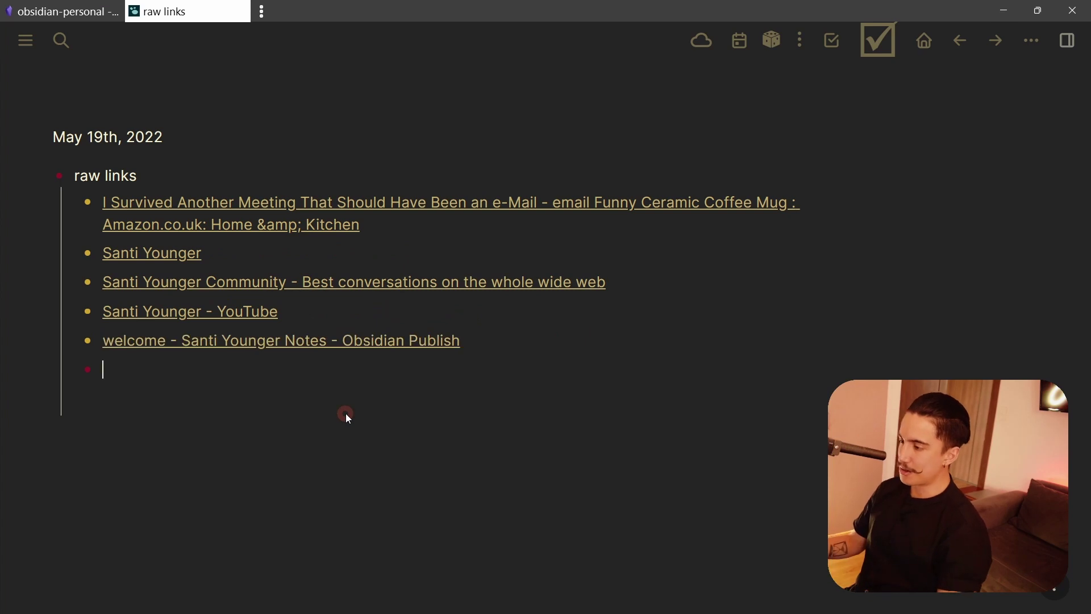
{"action": "key", "text": "BackSpace"}
Step: Inspect the raw Markdown of the YouTube, community and Santi Younger links
{"action": "left_click", "coordinate": [460, 312]}
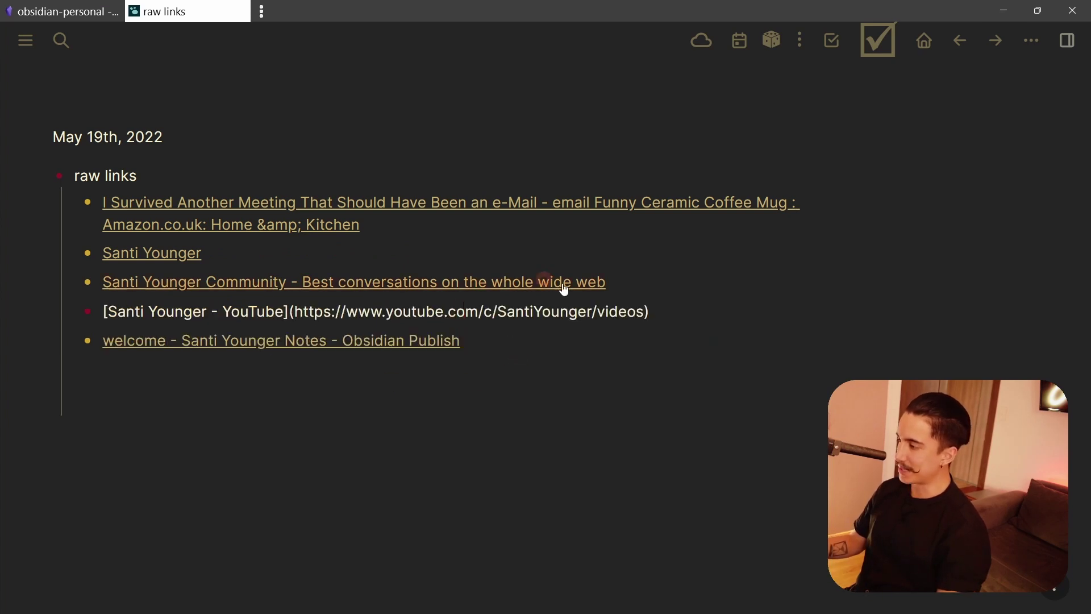
{"action": "left_click", "coordinate": [652, 282]}
{"action": "left_click", "coordinate": [524, 256]}
{"action": "left_click", "coordinate": [276, 495]}
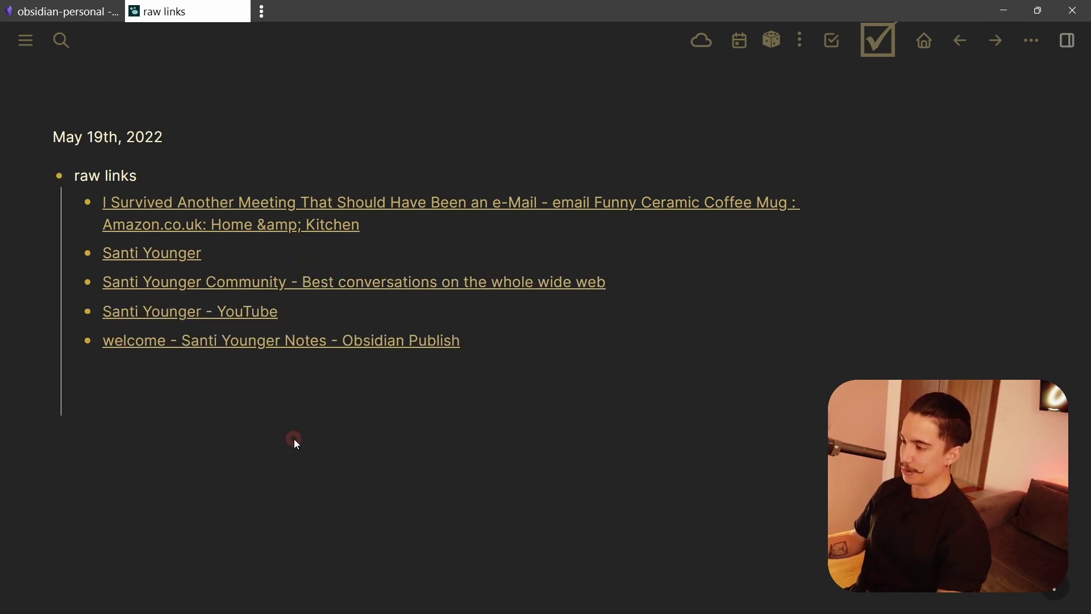